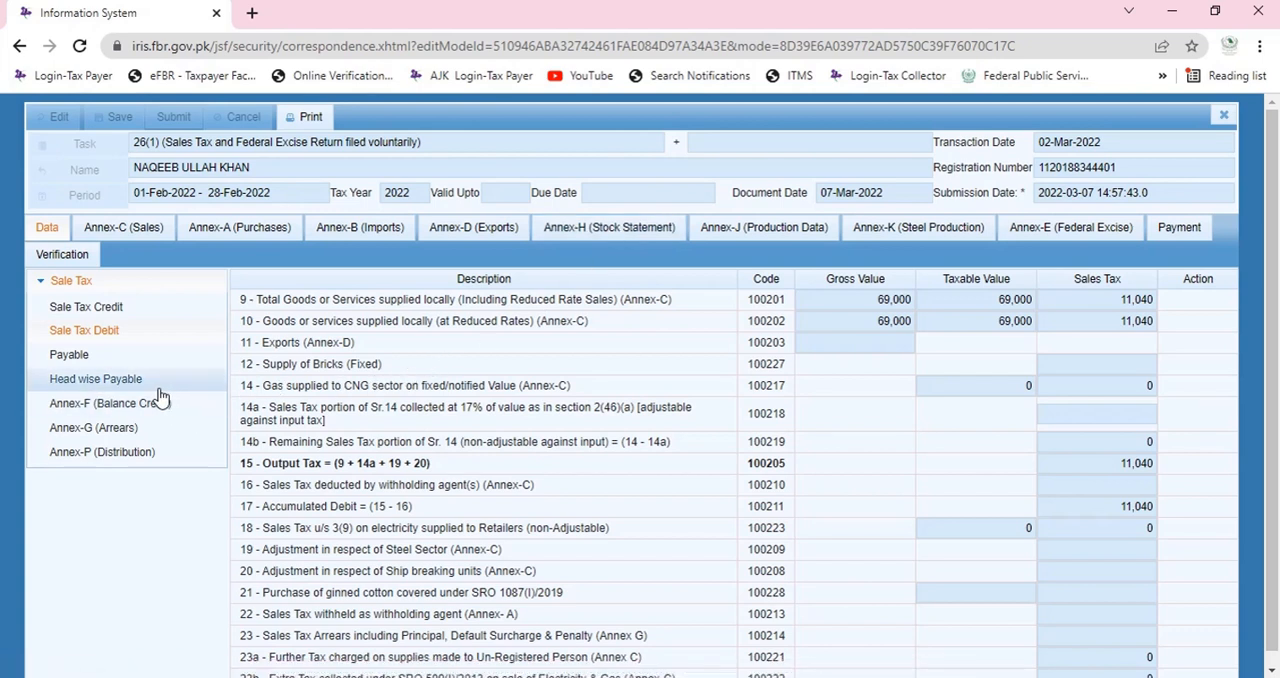
# Open the Payable section and examine rows 26, 28 and 29 on excess credit, credit available for refund and refund claimed.
pyautogui.click(130, 360)
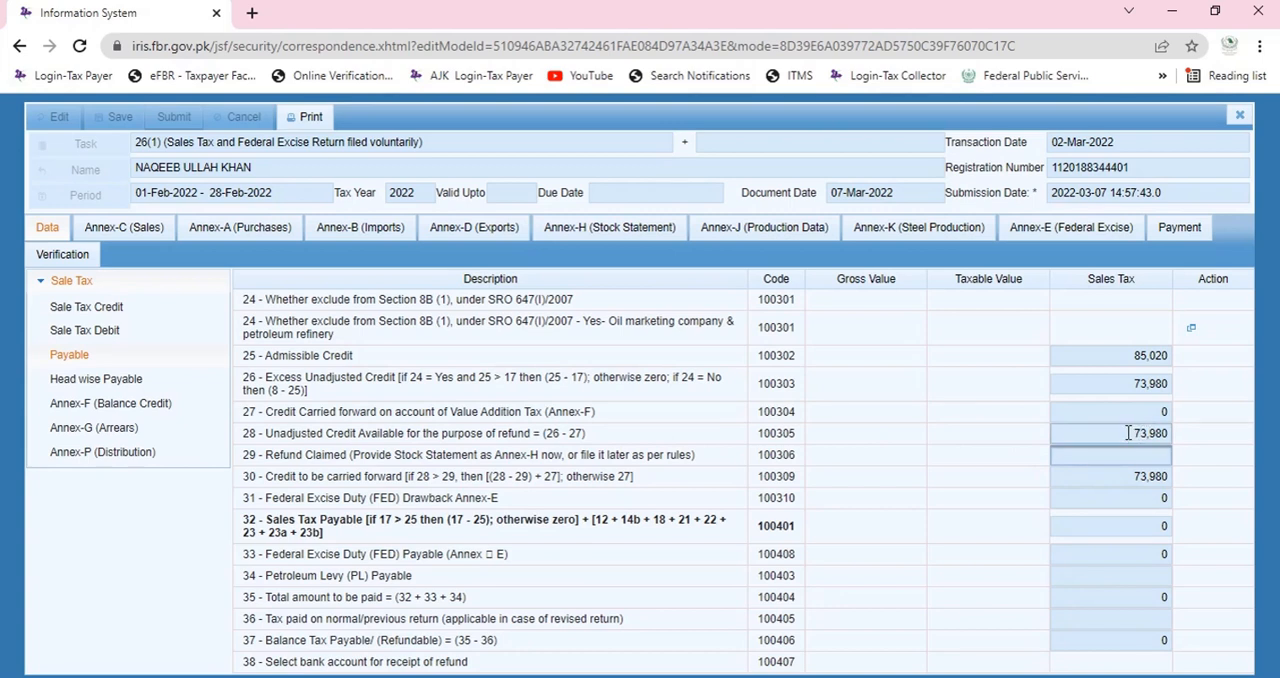
pyautogui.moveTo(1128, 433); pyautogui.dragTo(1163, 440)
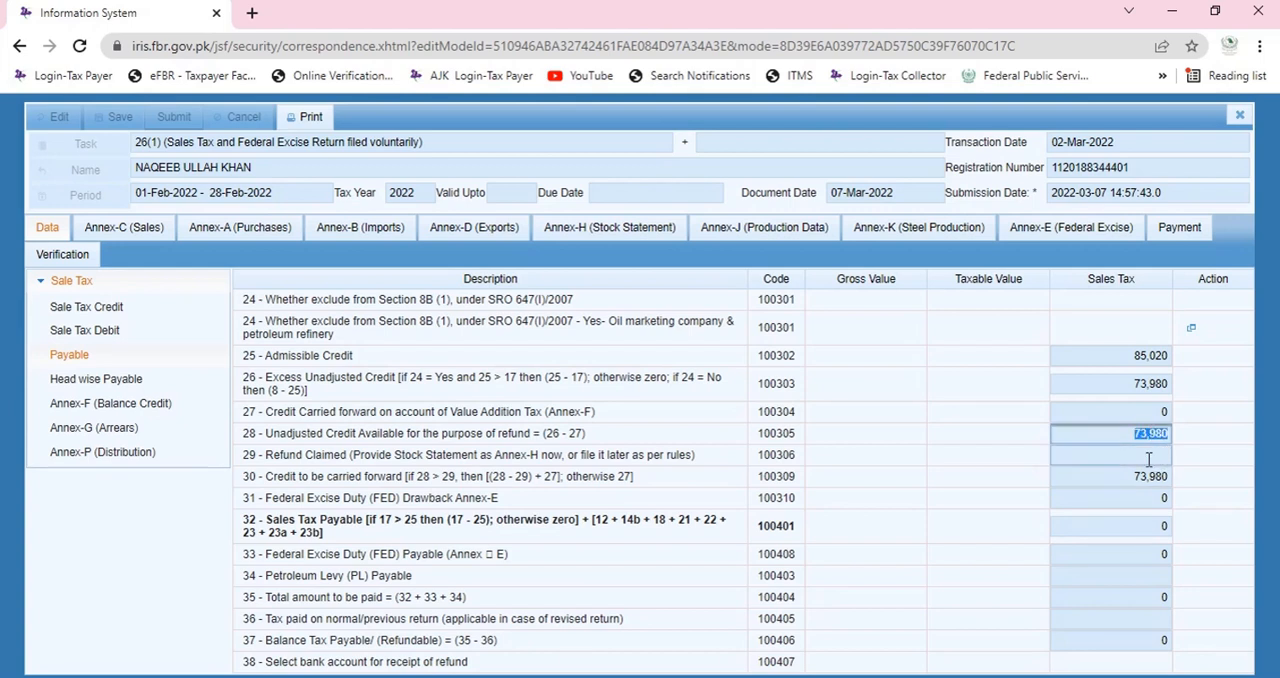
pyautogui.click(1147, 455)
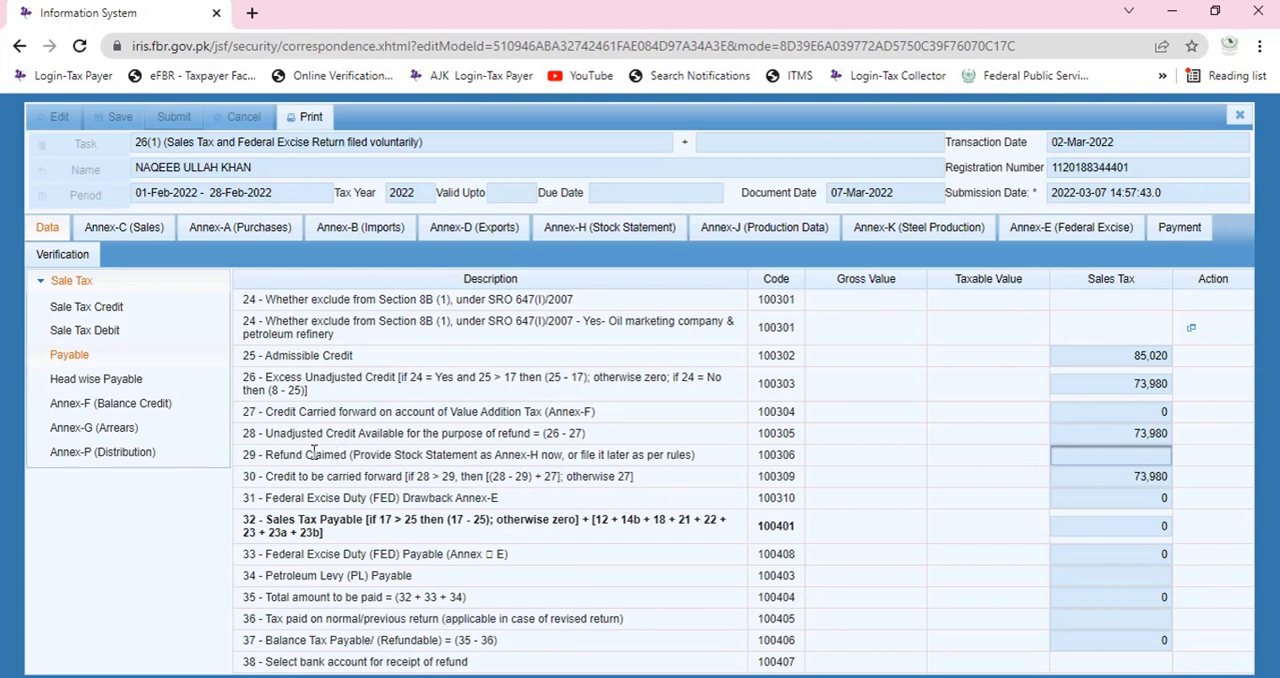
pyautogui.moveTo(312, 434); pyautogui.dragTo(630, 444)
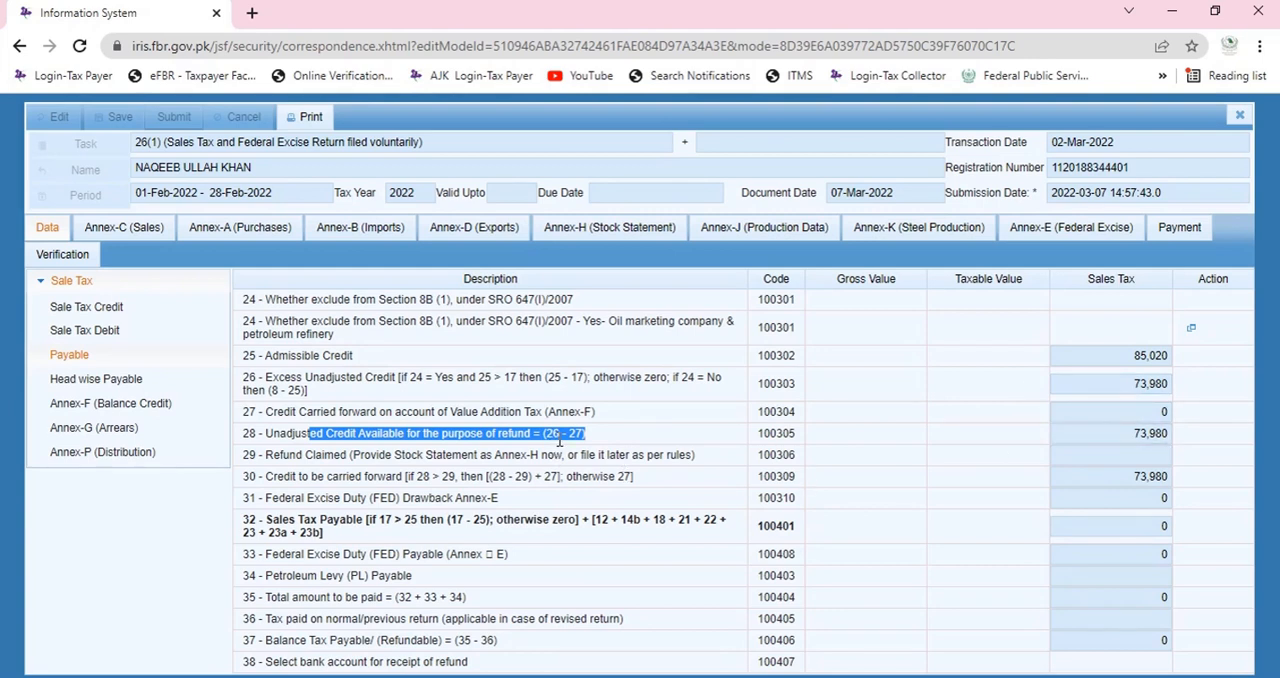
pyautogui.doubleClick(1094, 433)
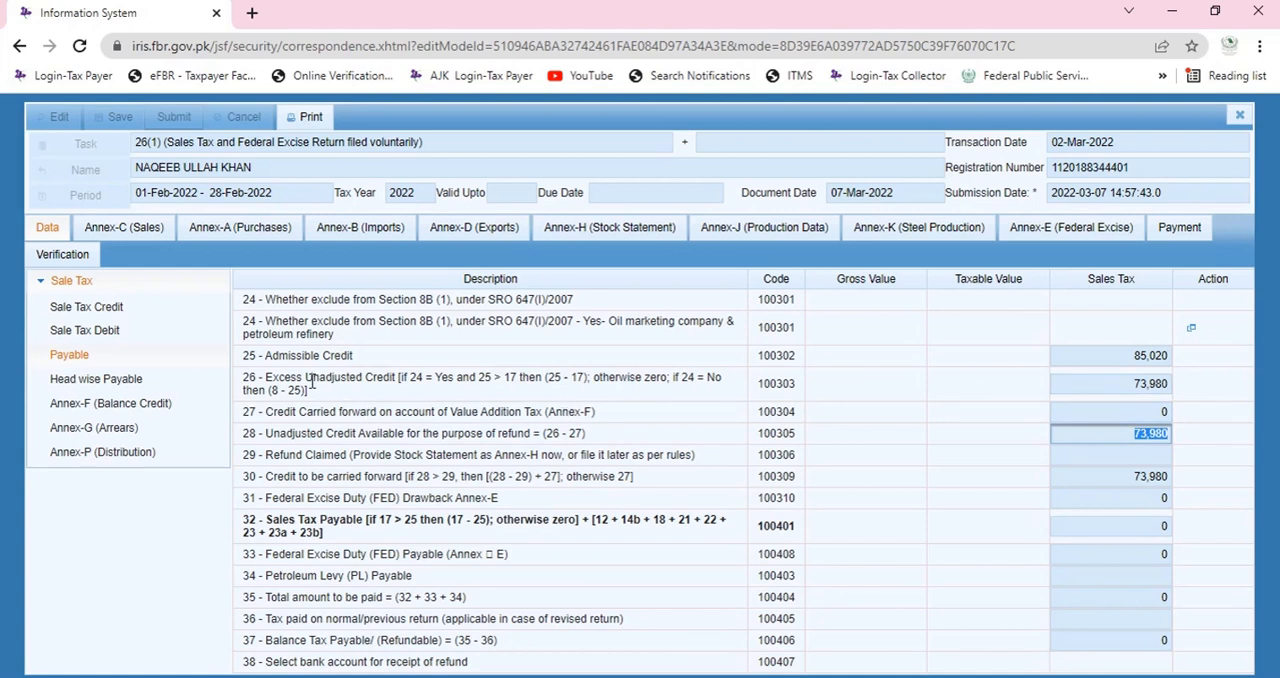
pyautogui.moveTo(312, 378); pyautogui.dragTo(378, 396)
pyautogui.doubleClick(1120, 380)
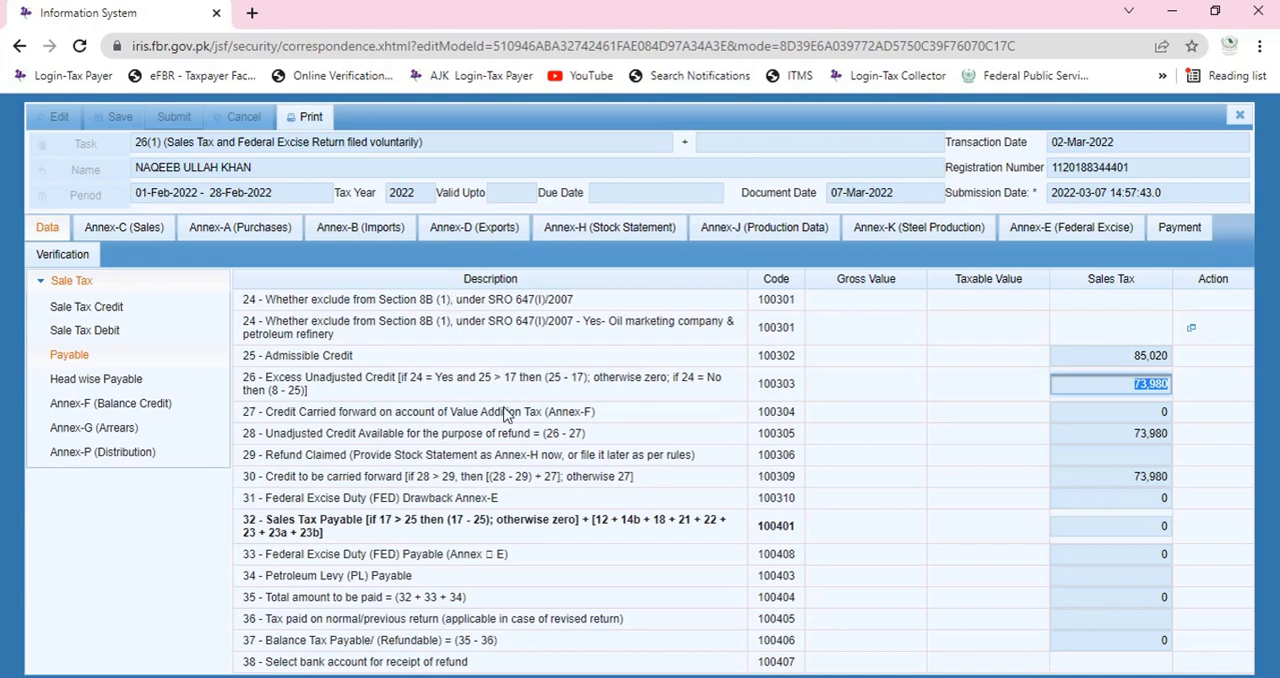
# Examine the calculation formula in row 26 and the Section 8B exclusion rows numbered 24.
pyautogui.click(556, 382)
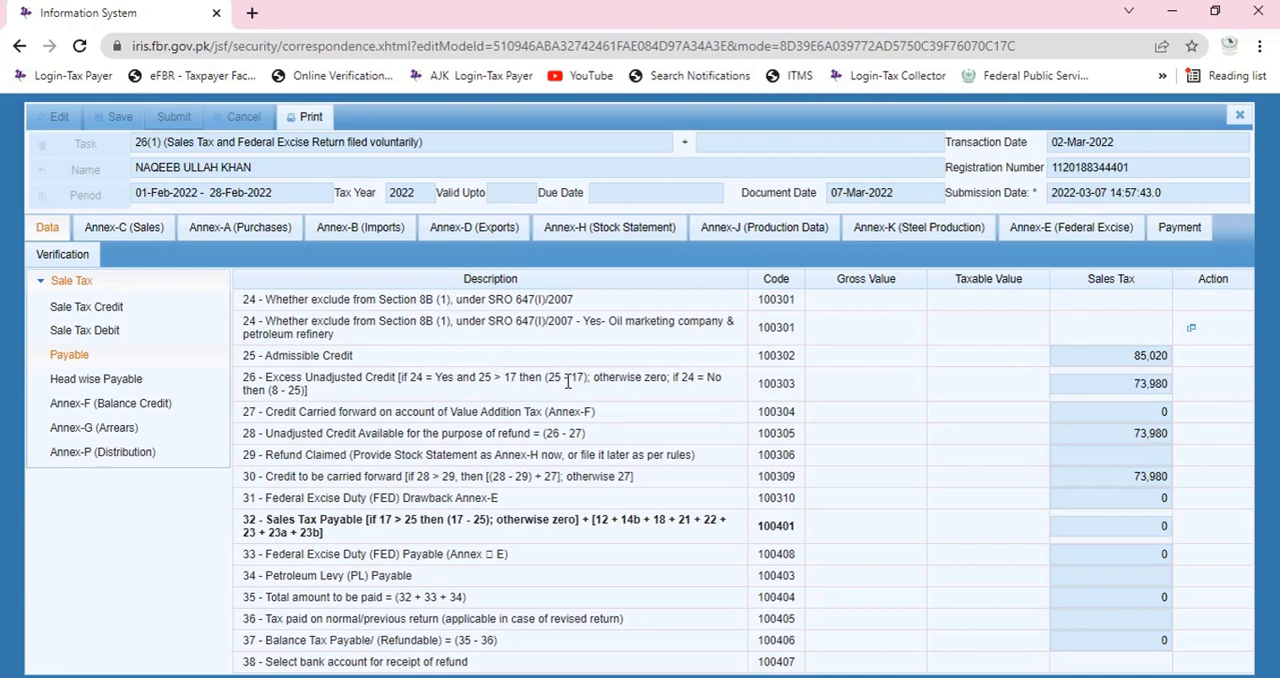
pyautogui.doubleClick(575, 379)
pyautogui.click(557, 302)
pyautogui.moveTo(553, 325); pyautogui.dragTo(601, 325)
pyautogui.click(585, 323)
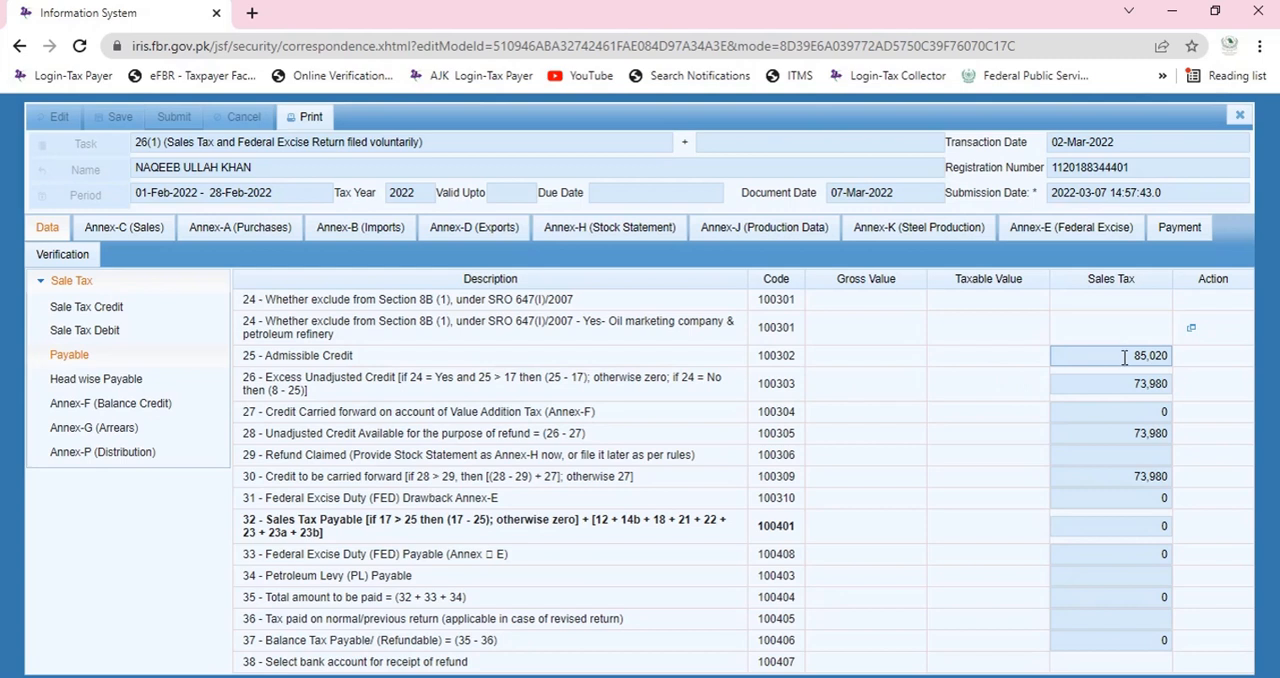
# Compare the accumulated debit in Sale Tax Debit with the admissible credit and the row 26 formula in Payable.
pyautogui.click(122, 334)
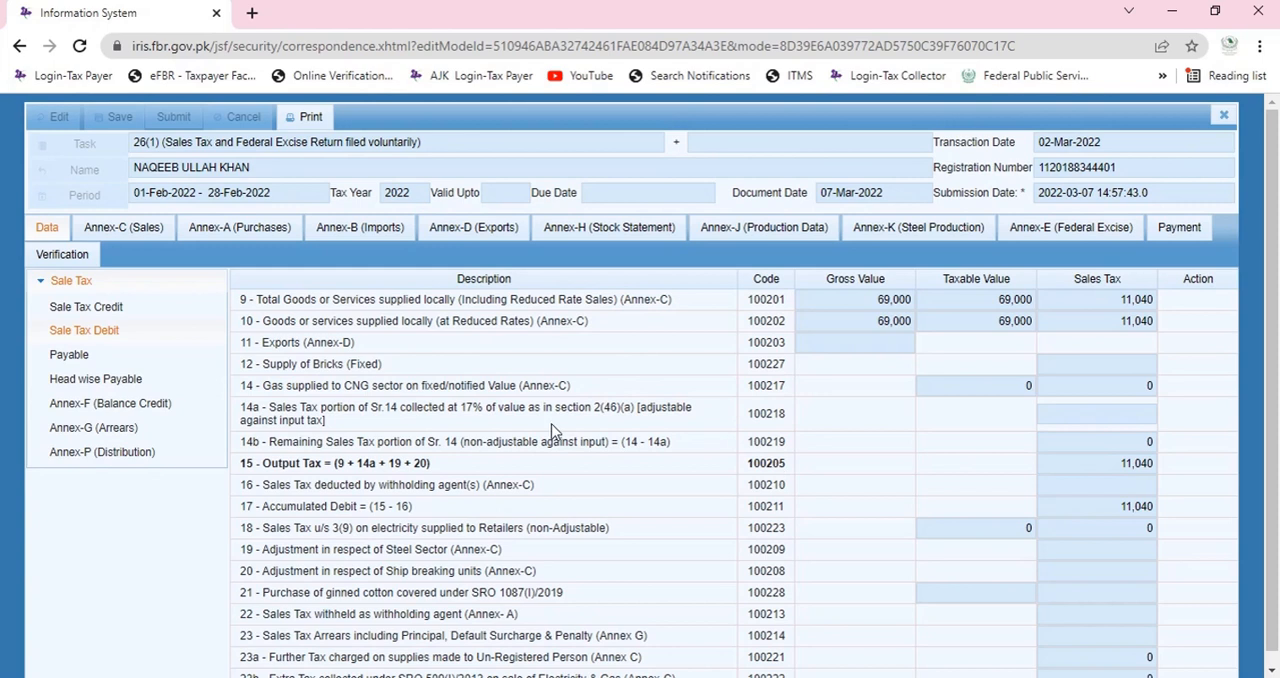
pyautogui.click(109, 358)
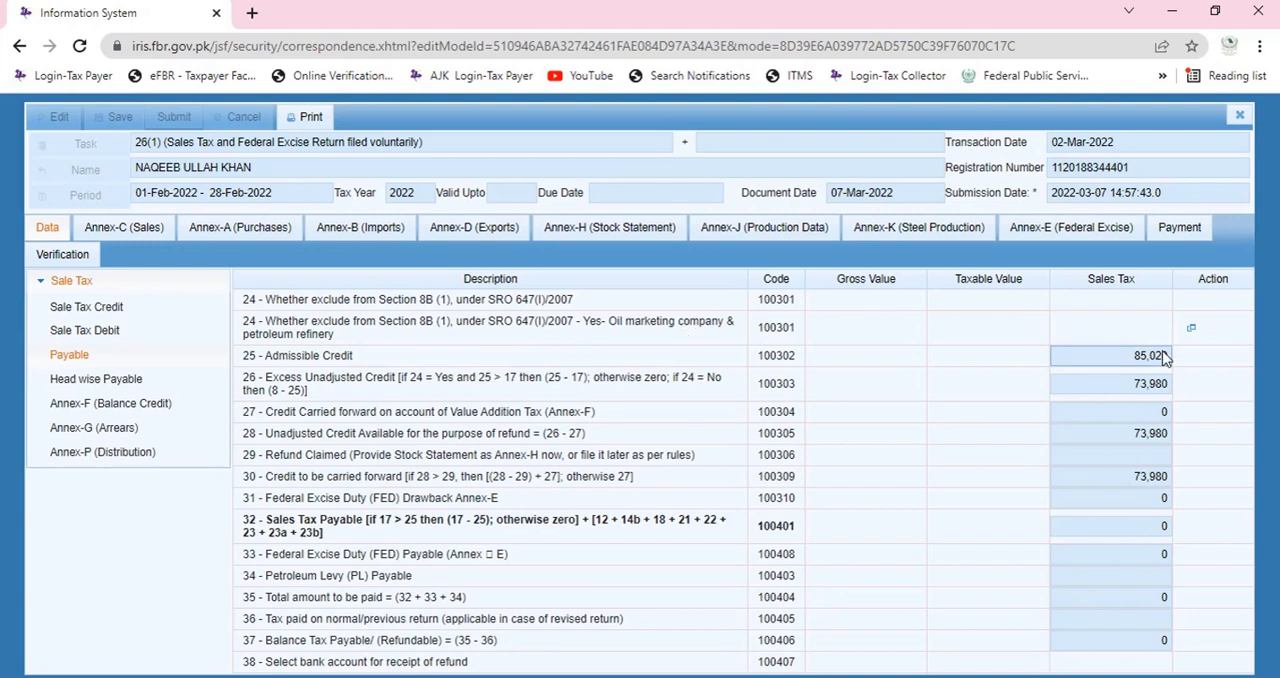
pyautogui.doubleClick(1104, 360)
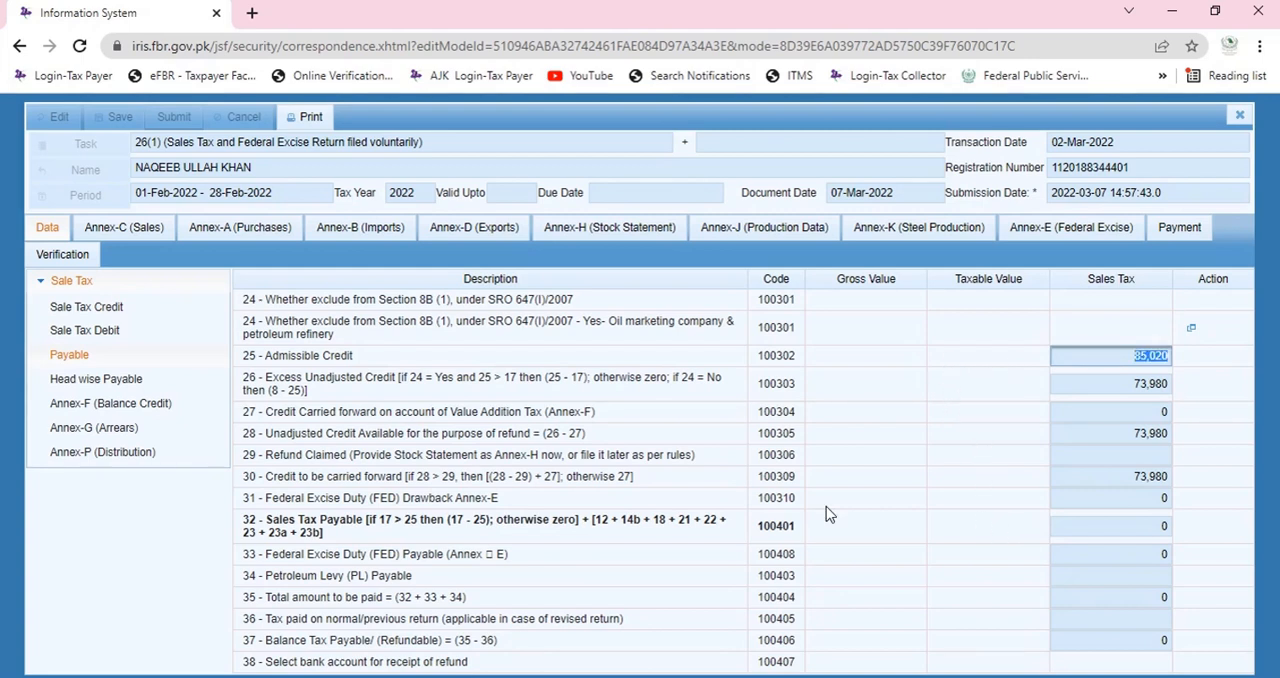
pyautogui.click(619, 378)
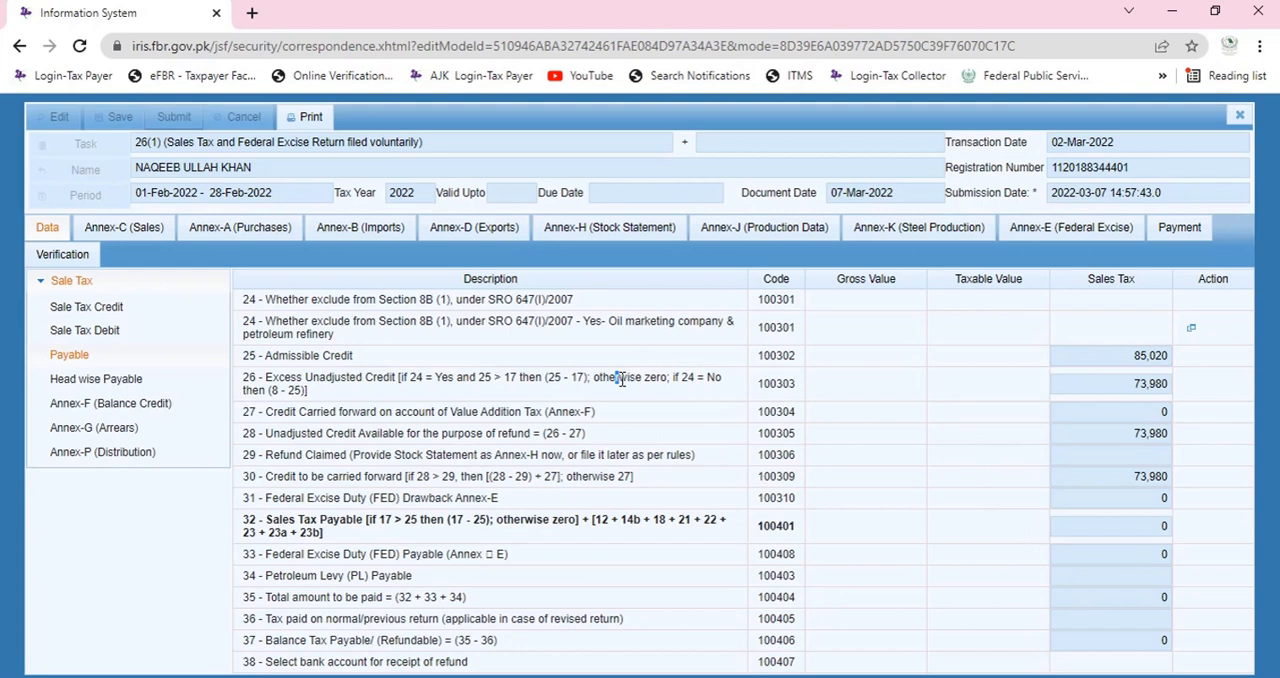
pyautogui.moveTo(621, 379); pyautogui.dragTo(626, 379)
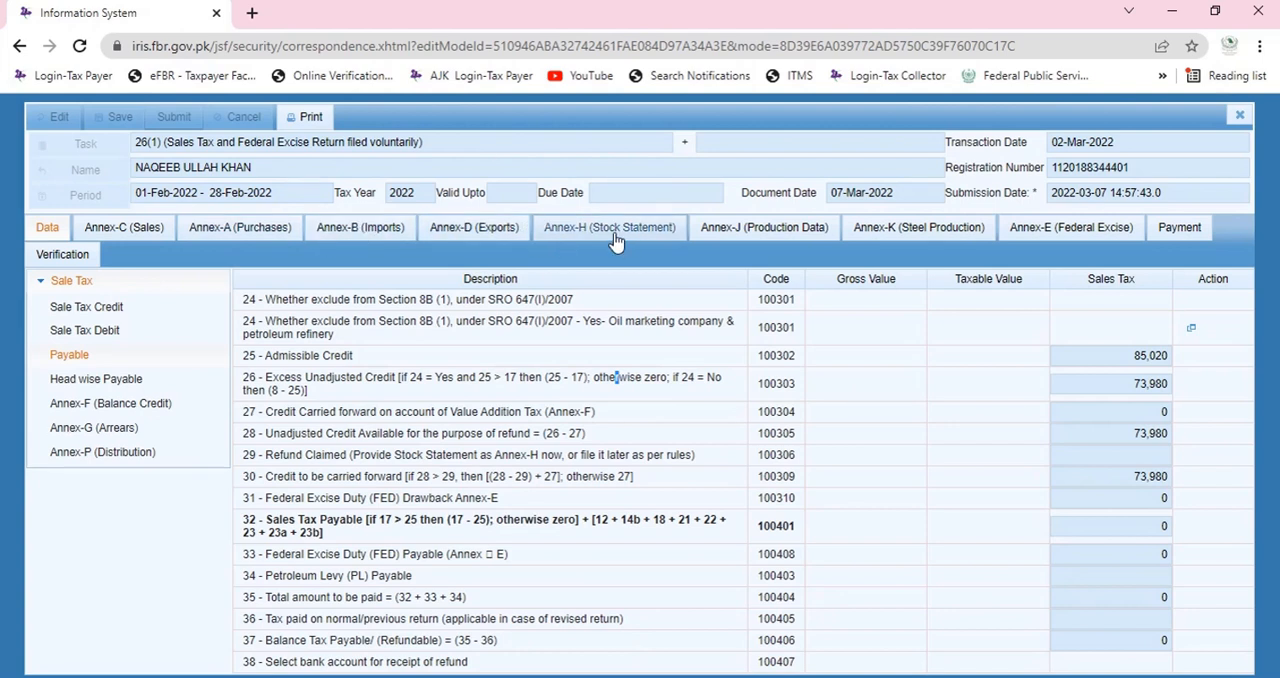
# Open Annex-F (Balance Credit) and examine the domestic purchases' opening balance, consumed/sold value and closing balance.
pyautogui.click(100, 410)
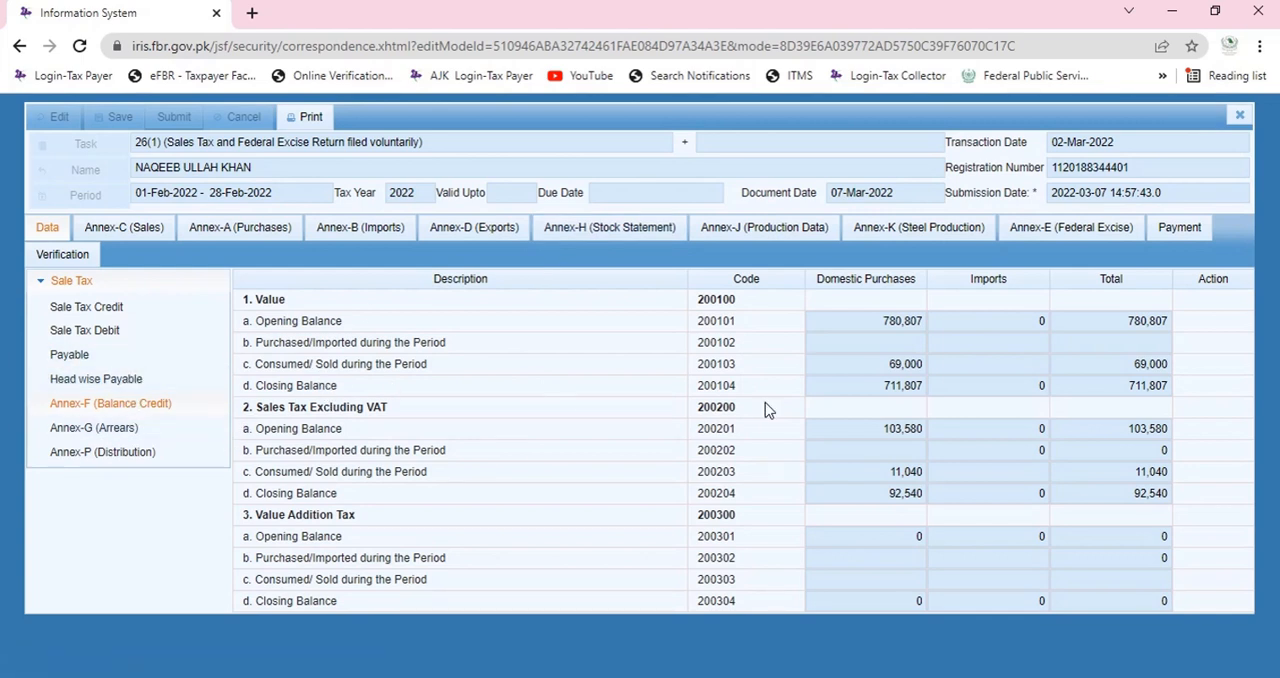
pyautogui.click(880, 344)
pyautogui.doubleClick(876, 321)
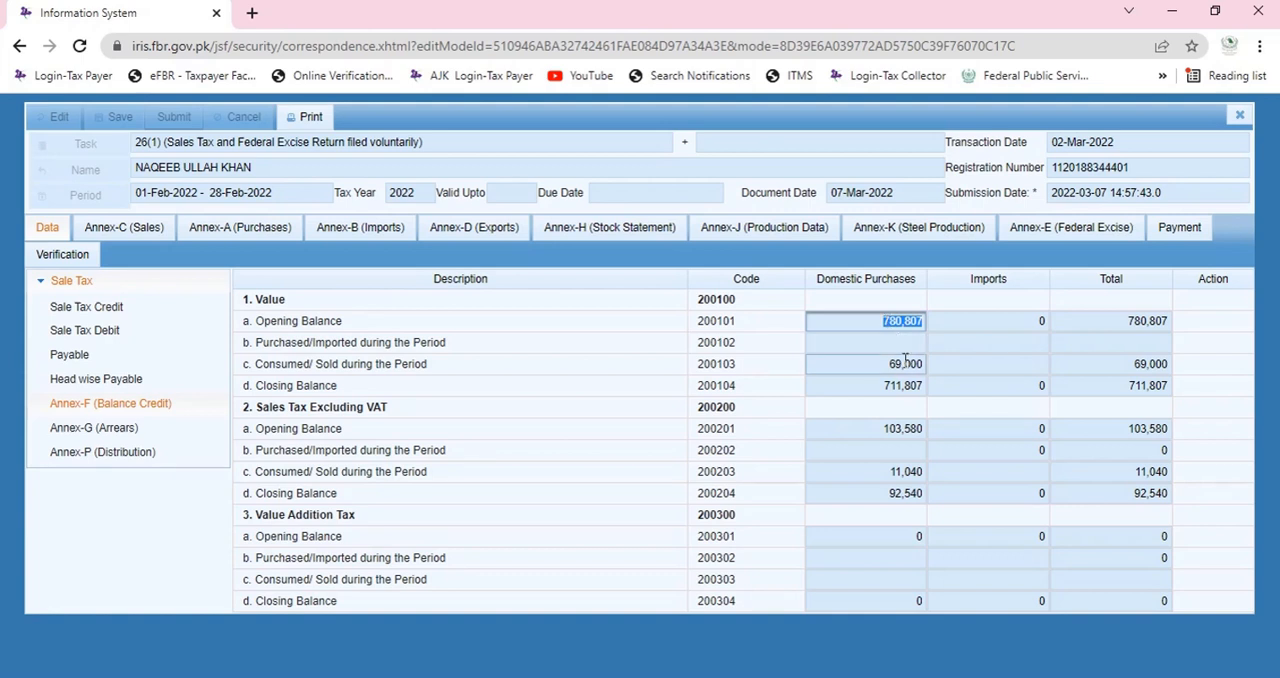
pyautogui.doubleClick(905, 364)
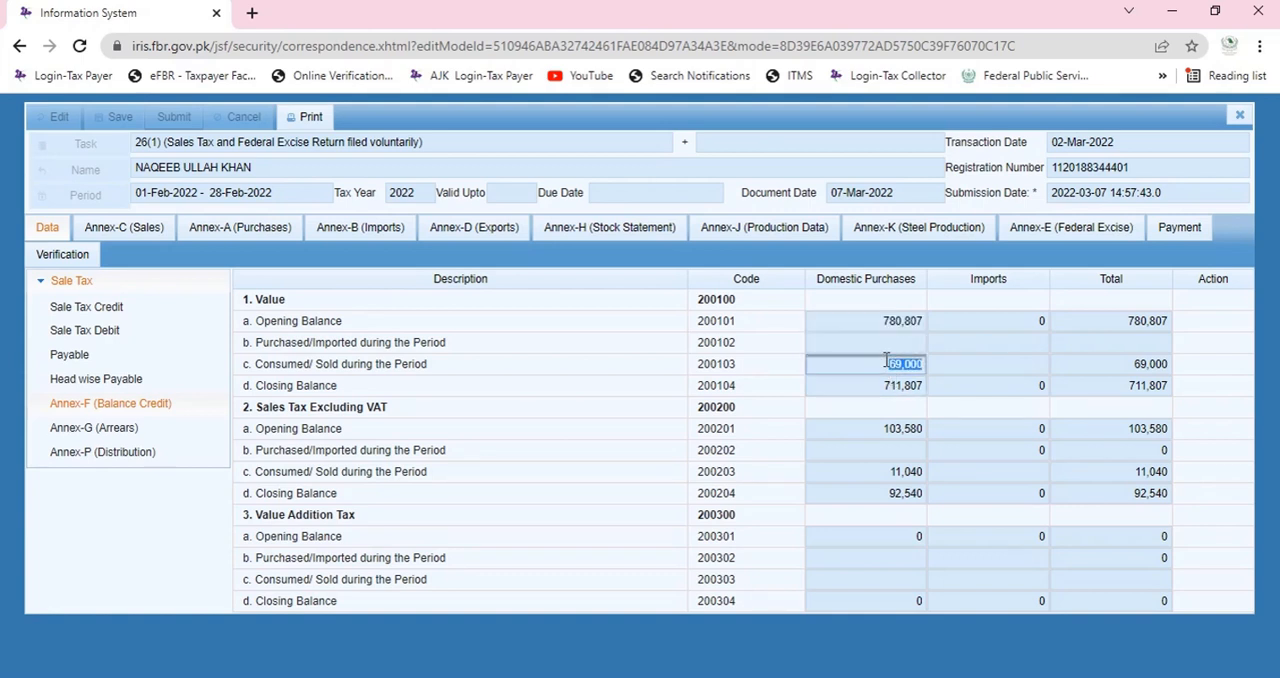
pyautogui.doubleClick(889, 387)
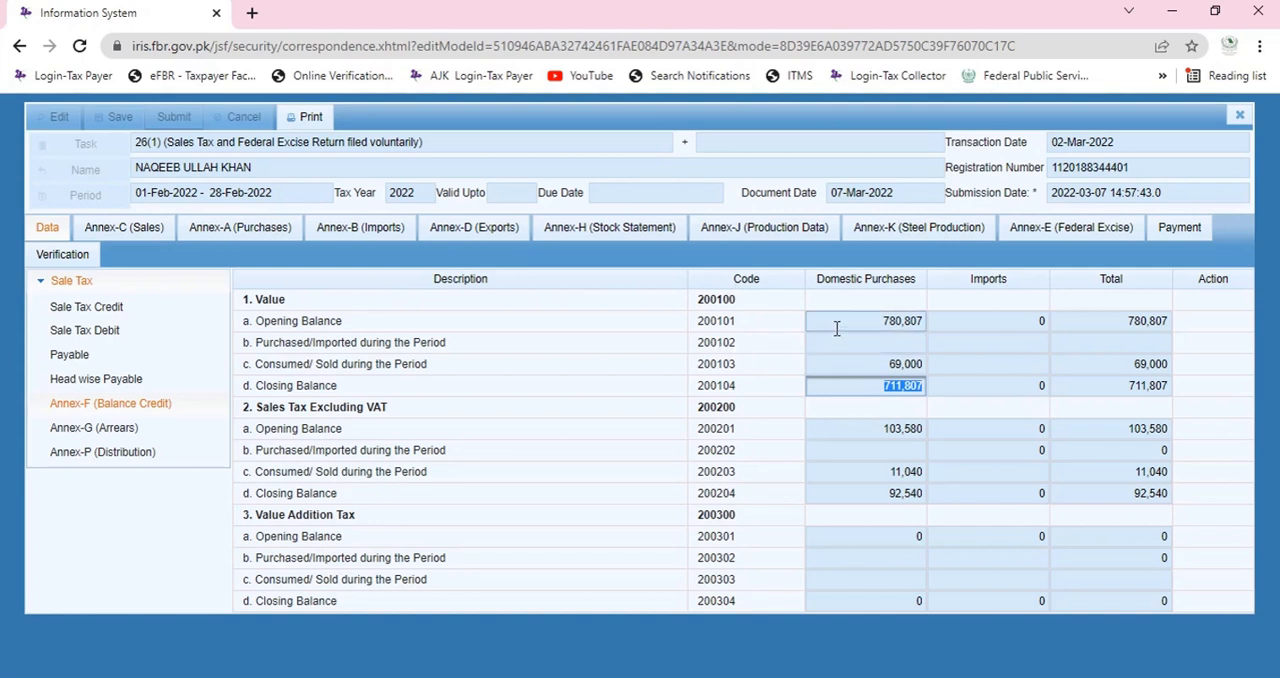
pyautogui.click(877, 320)
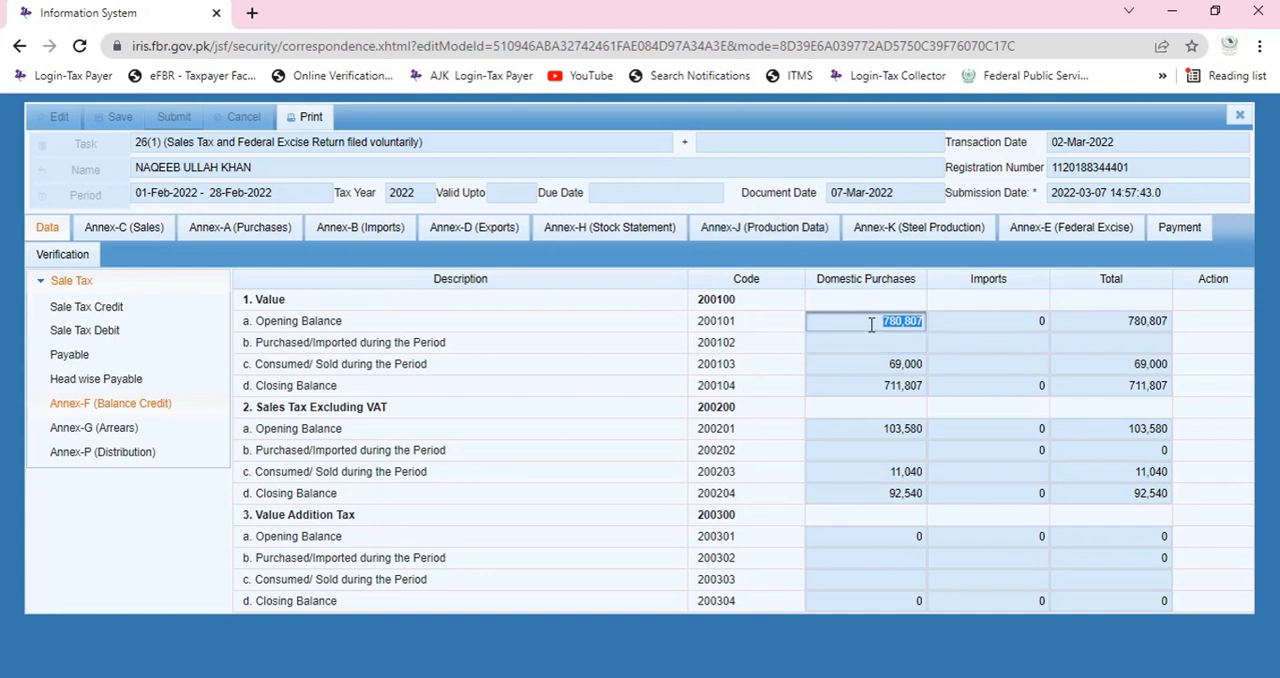
pyautogui.click(660, 236)
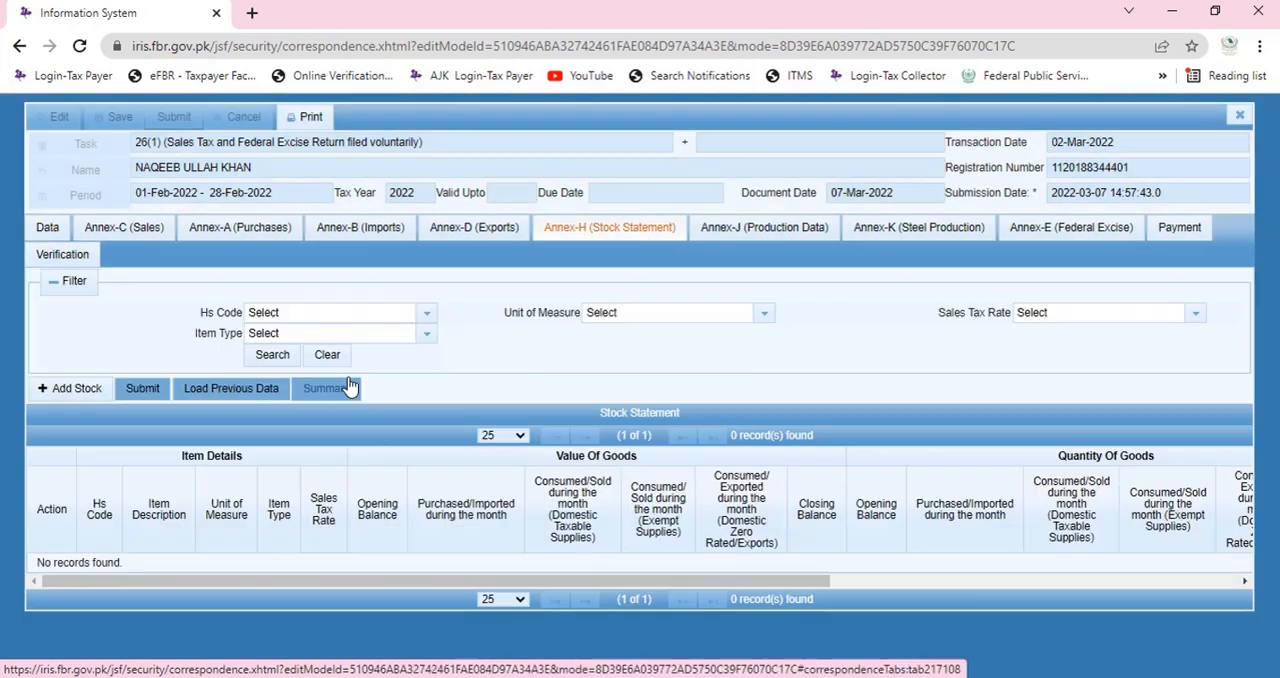
pyautogui.click(86, 390)
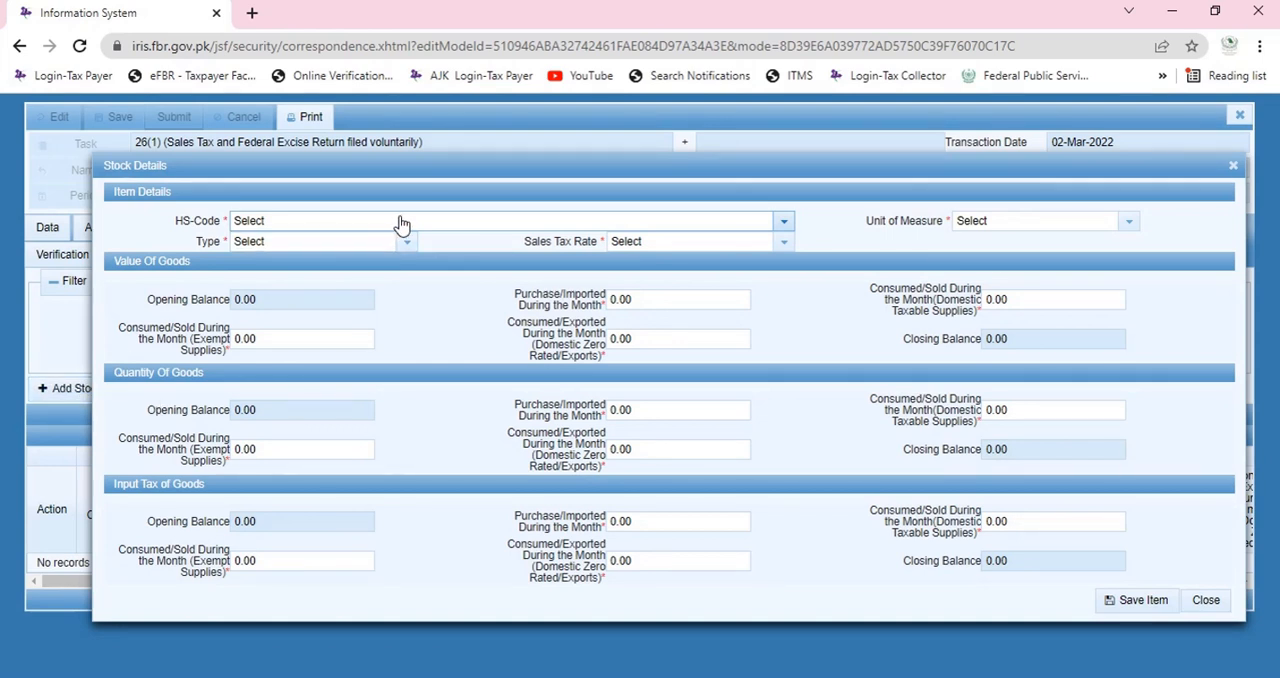
pyautogui.click(405, 224)
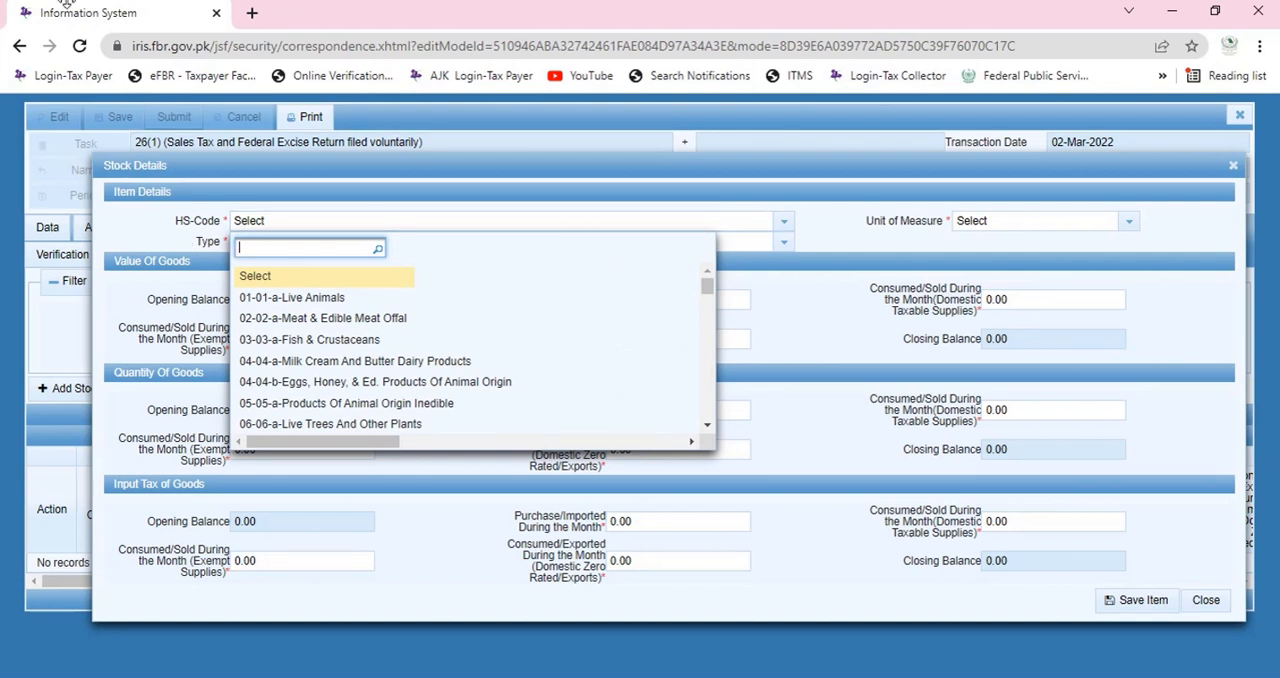
pyautogui.write('269')
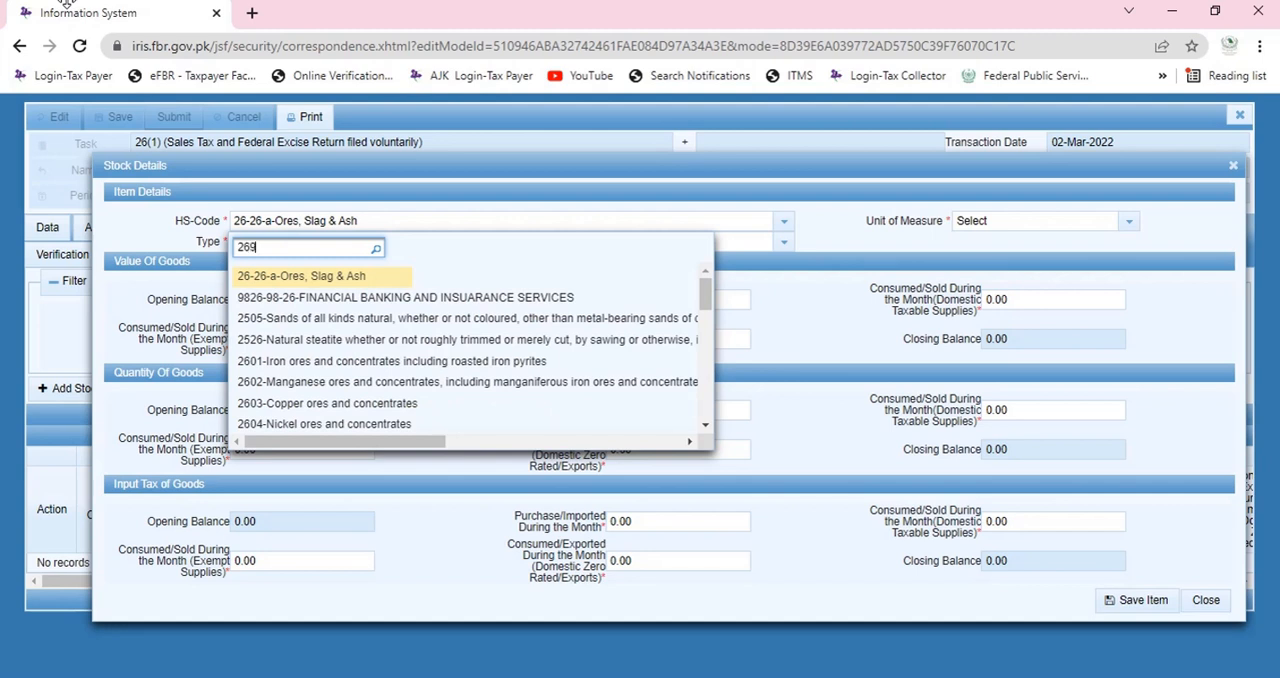
pyautogui.write('8')
pyautogui.press('BackSpace')
pyautogui.press('BackSpace')
pyautogui.press('BackSpace')
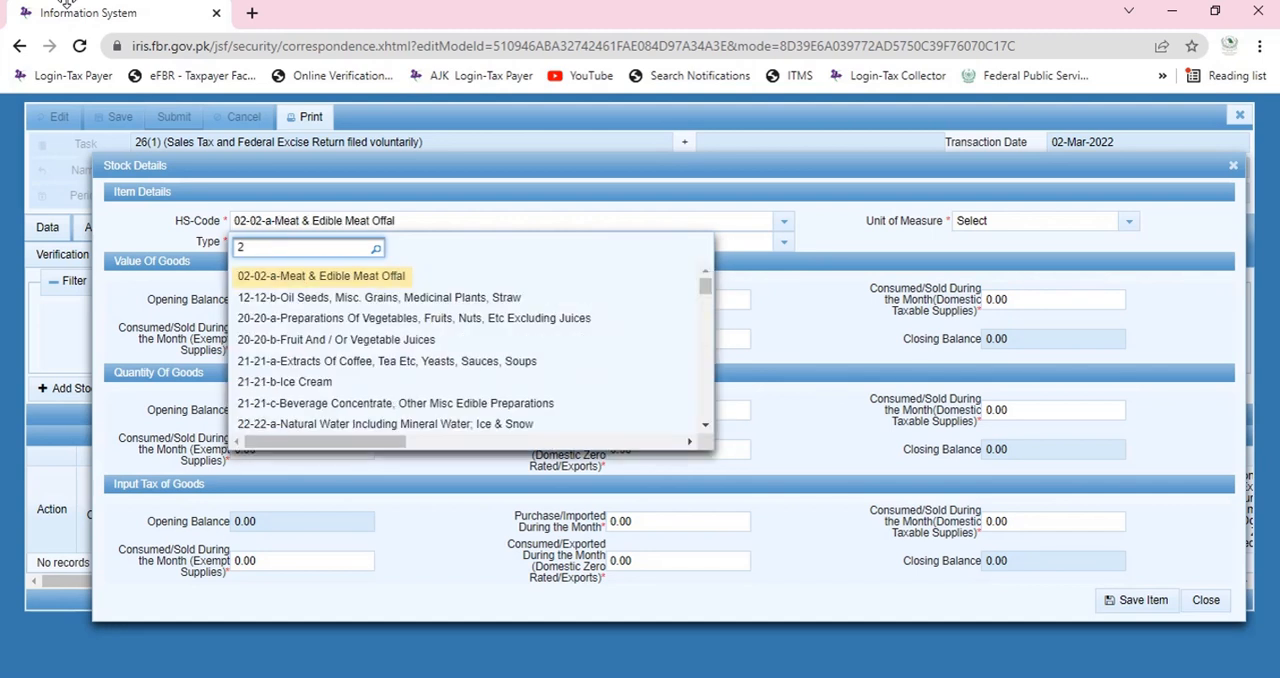
pyautogui.click(806, 371)
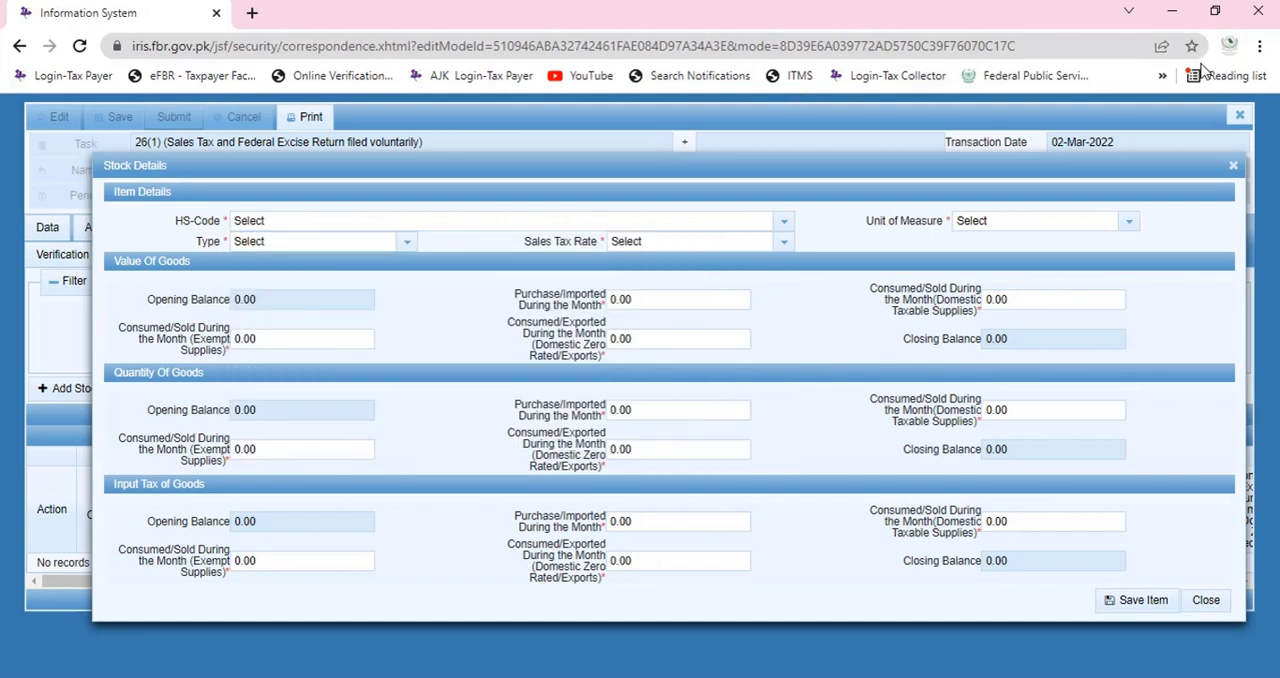
pyautogui.click(1231, 167)
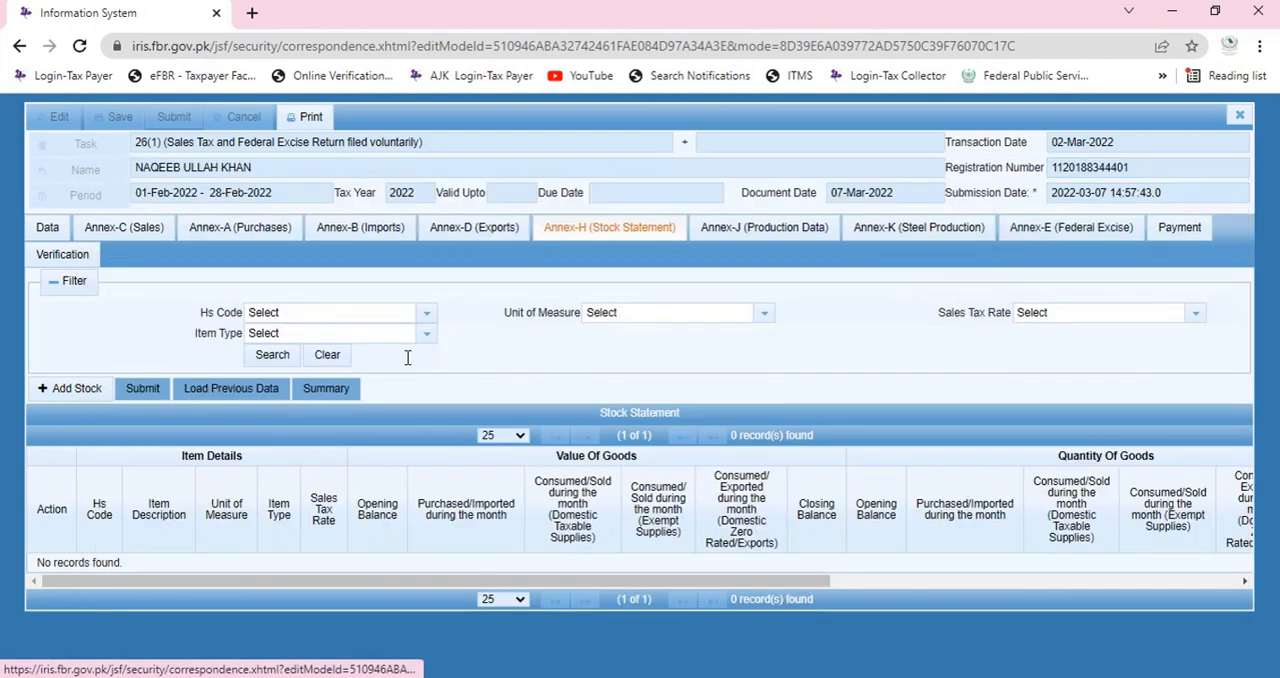
# Look up the HS code and unit of measure of the sales invoice in Annex-C (Sales).
pyautogui.click(56, 229)
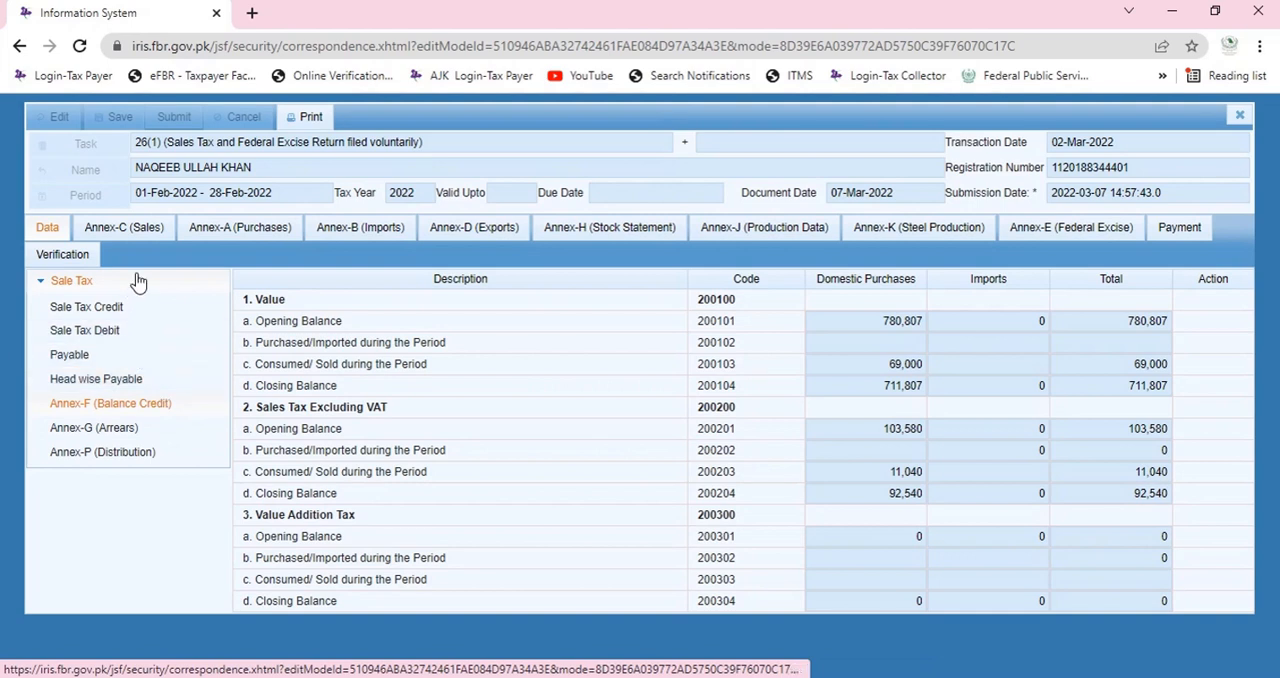
pyautogui.click(155, 229)
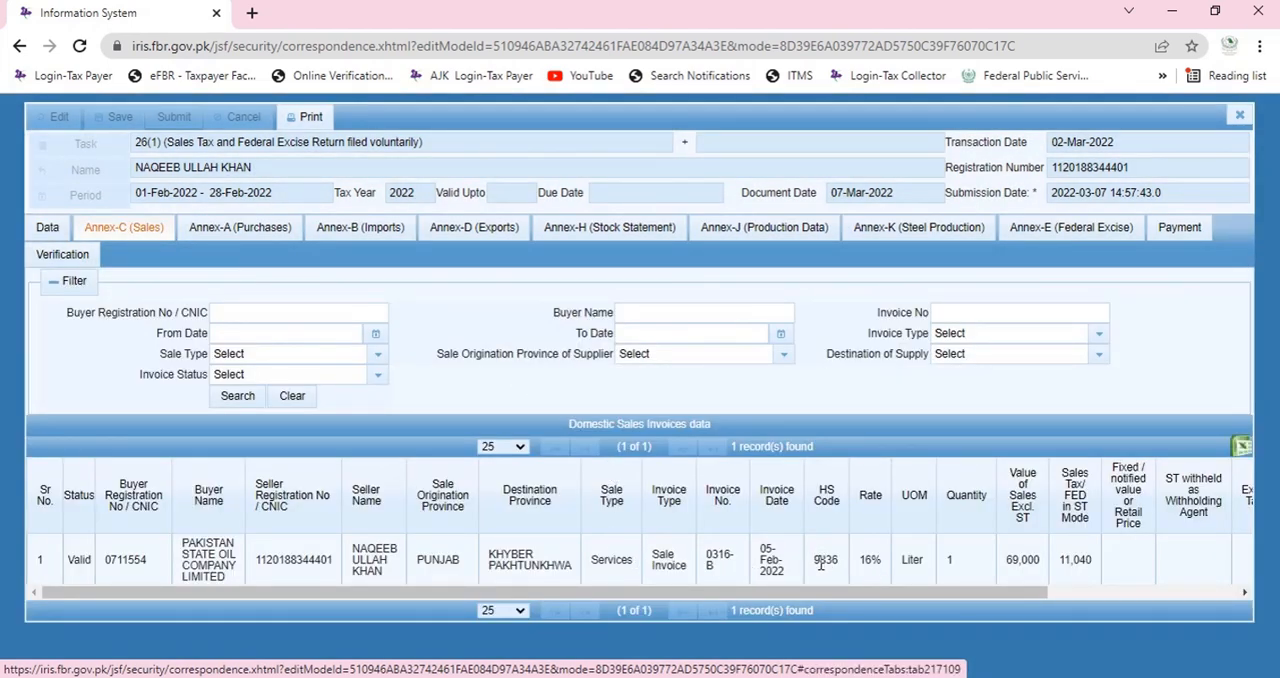
# Start a new stock item in Annex-H (Stock Statement) with the 9836 HS code for intercity transportation or carriage of goods services.
pyautogui.click(585, 230)
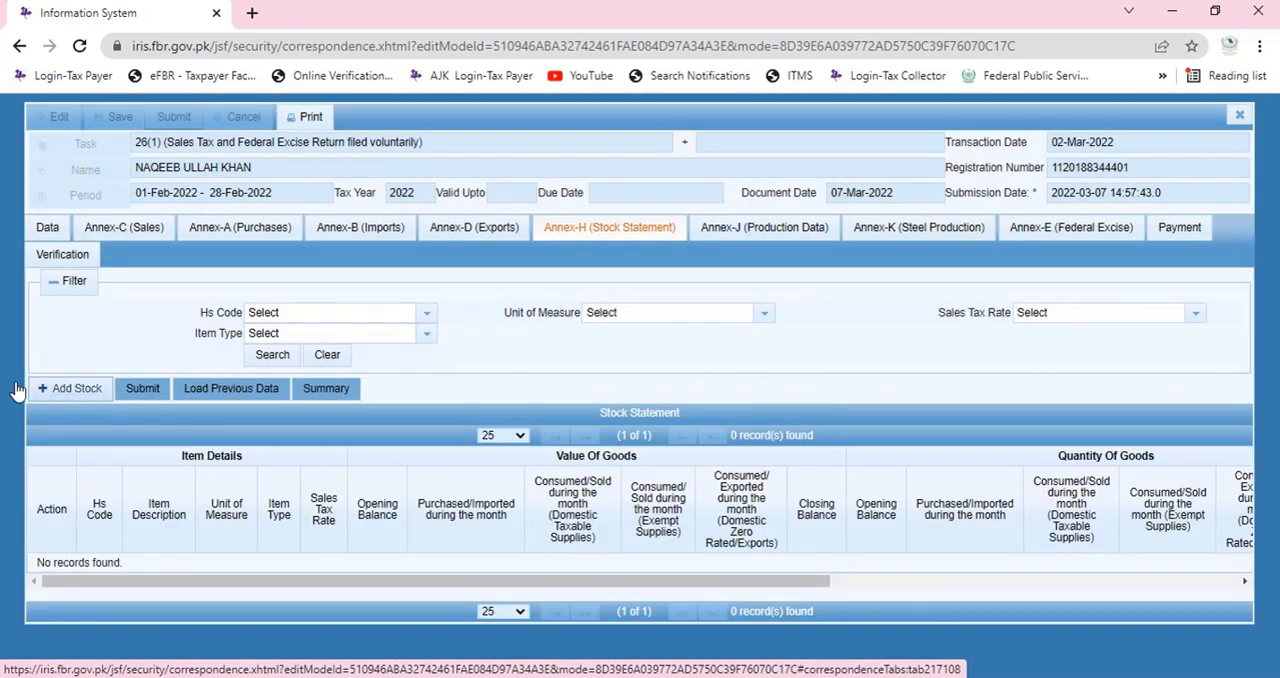
pyautogui.click(54, 388)
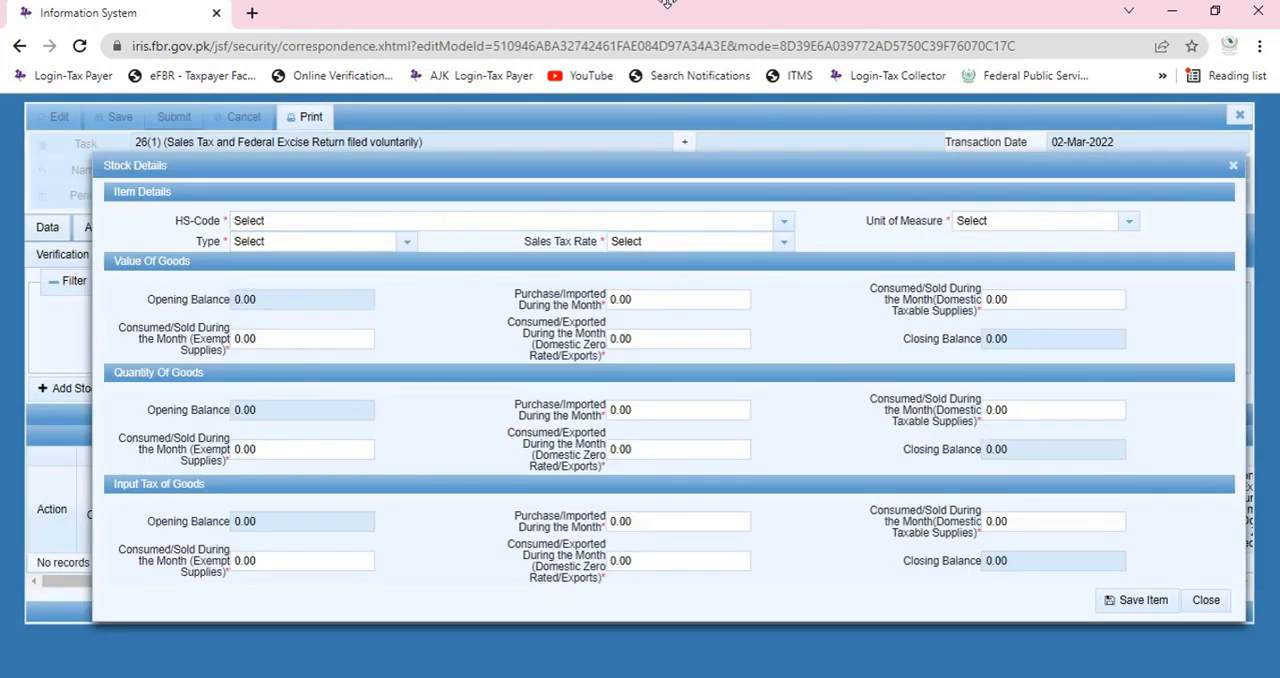
pyautogui.click(784, 221)
pyautogui.write('9836')
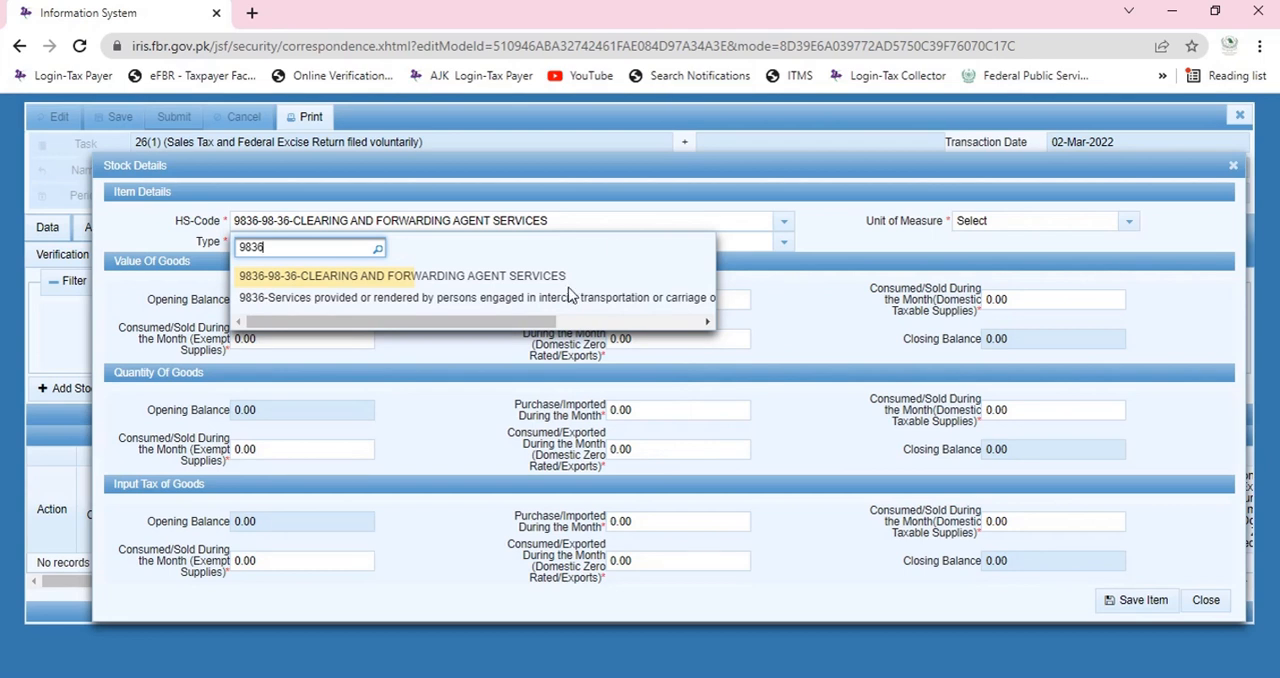
pyautogui.click(514, 300)
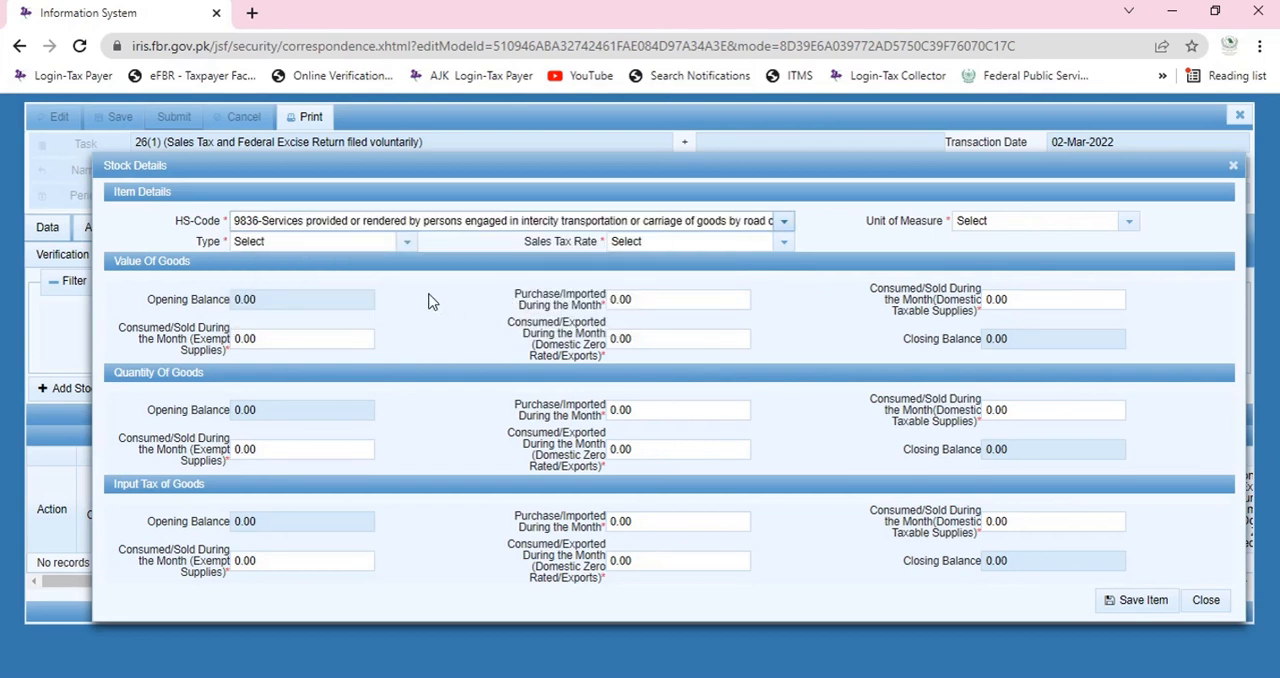
# Set the stock item's unit of measure to Numbers, pieces, units.
pyautogui.click(405, 242)
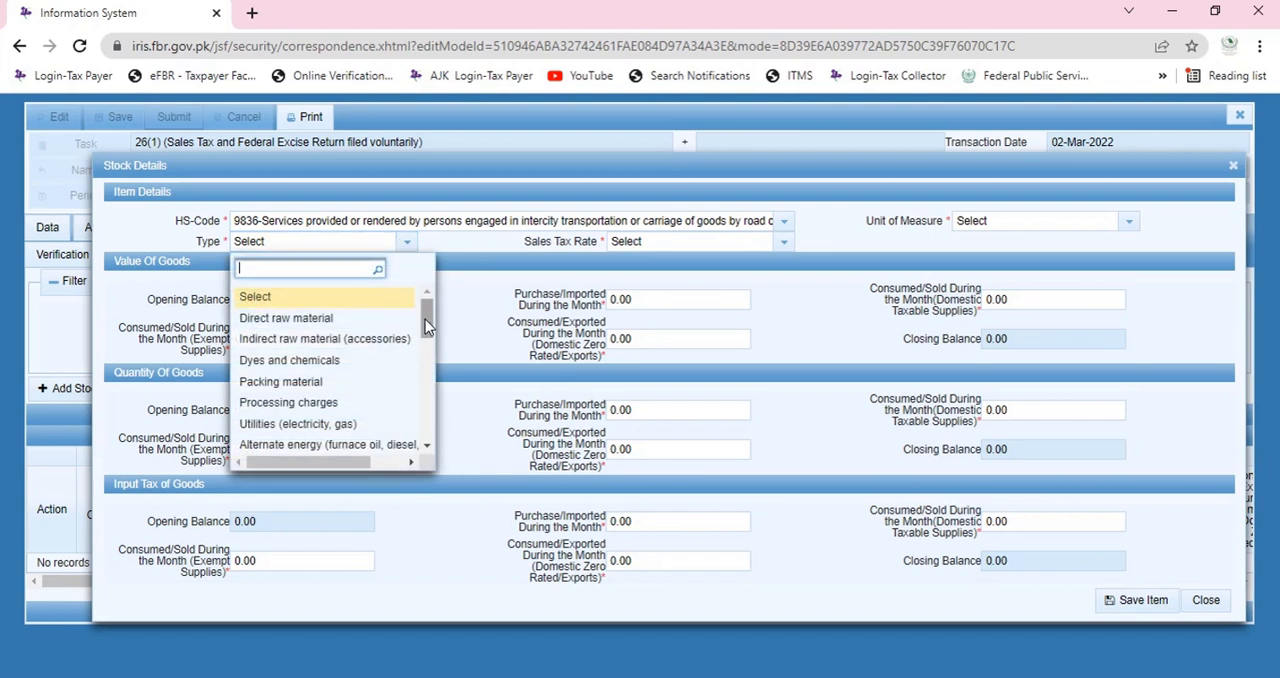
pyautogui.click(1130, 224)
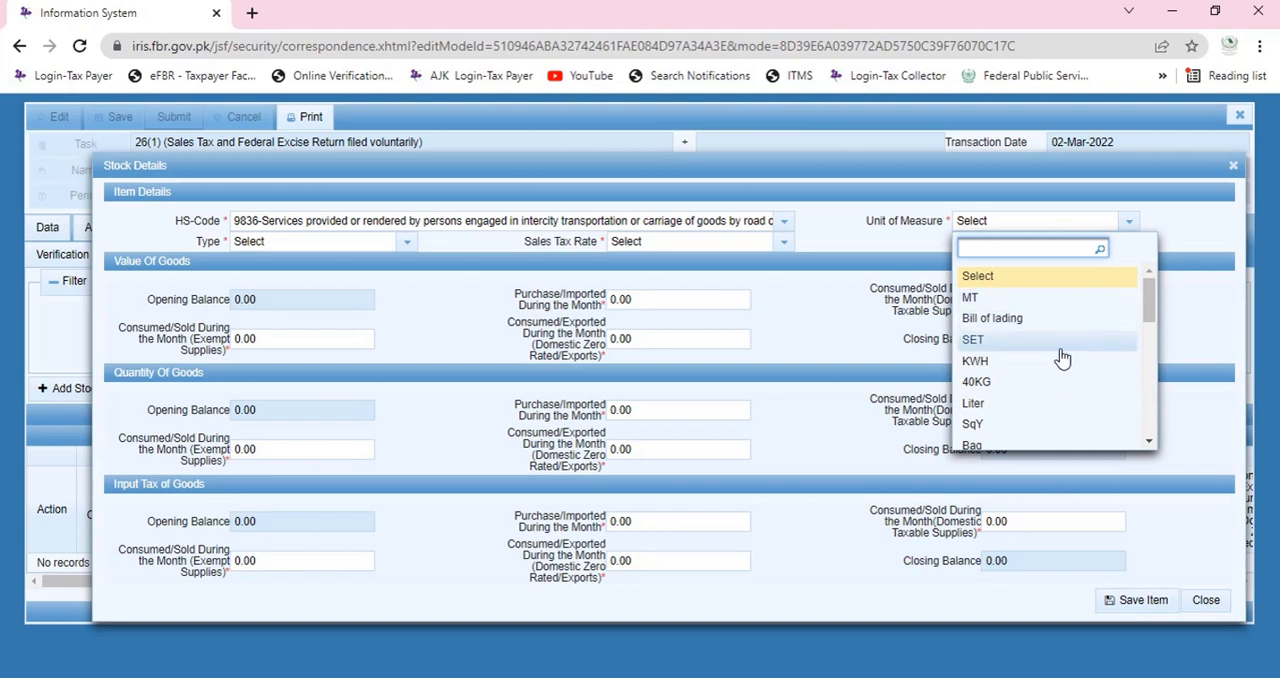
pyautogui.click(983, 403)
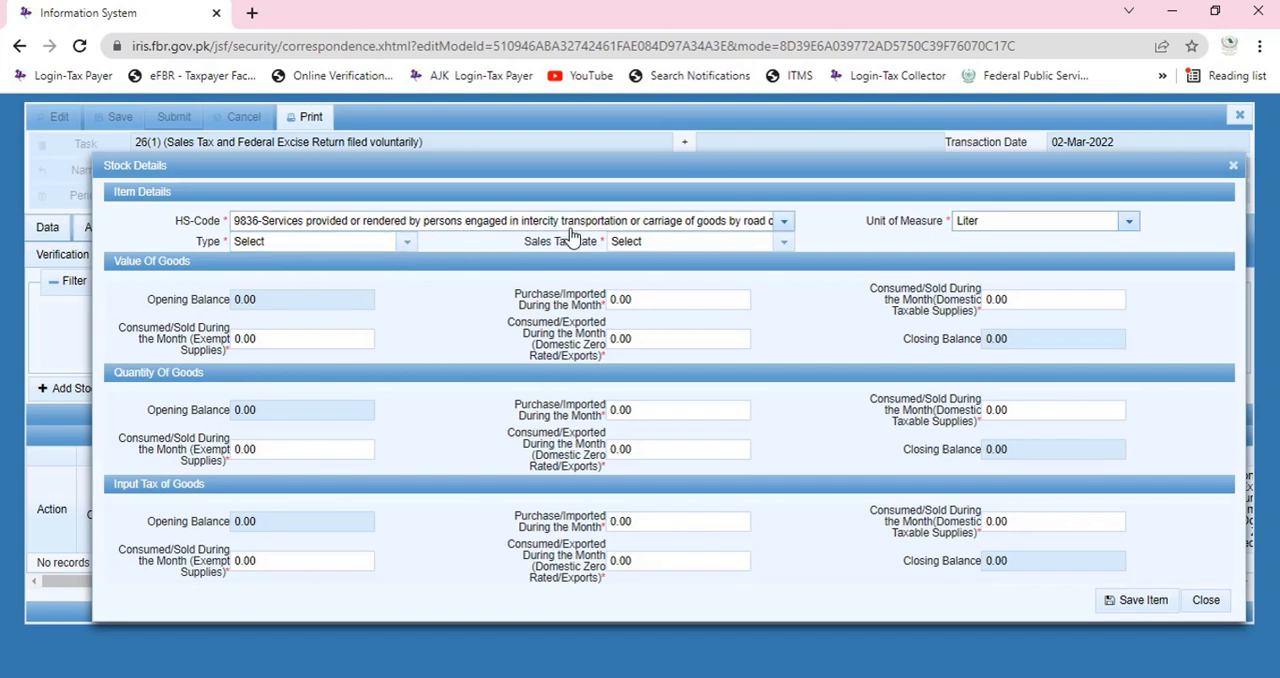
pyautogui.click(1030, 221)
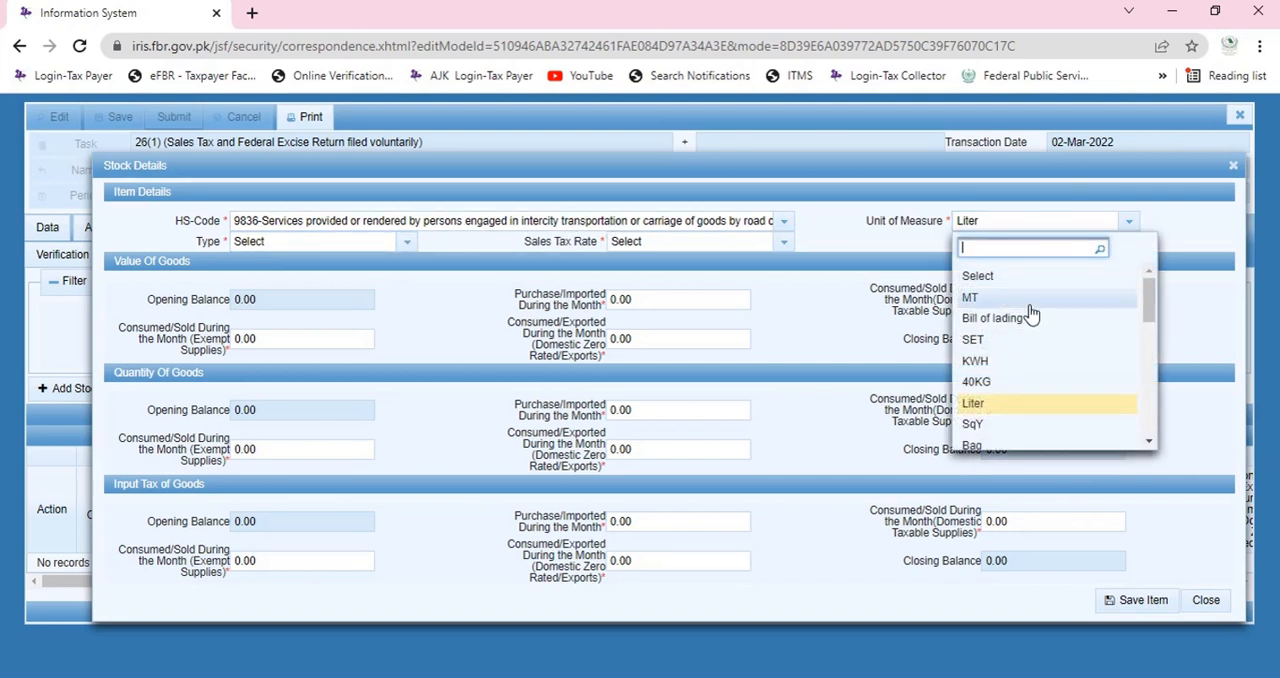
pyautogui.scroll(-5, 1011, 395)
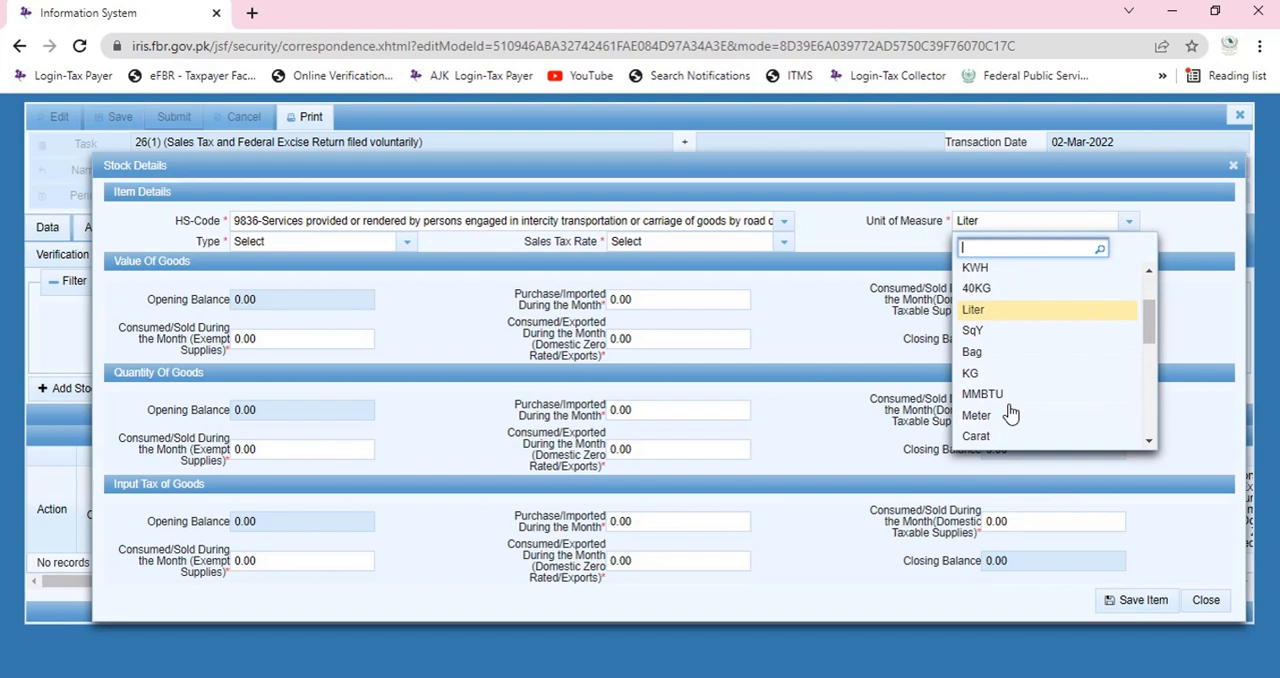
pyautogui.scroll(-1, 1011, 395)
pyautogui.click(1020, 420)
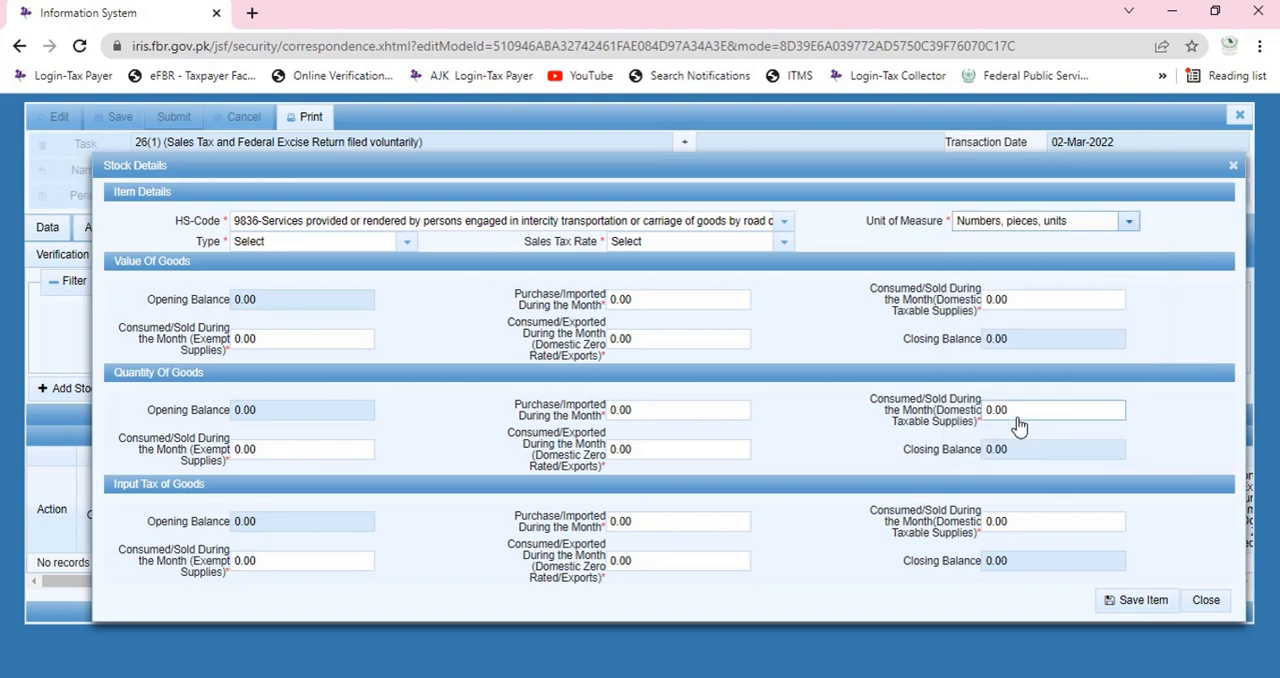
# Set the stock item's type to Oil and lubricants and its sales tax rate to 17%.
pyautogui.click(343, 245)
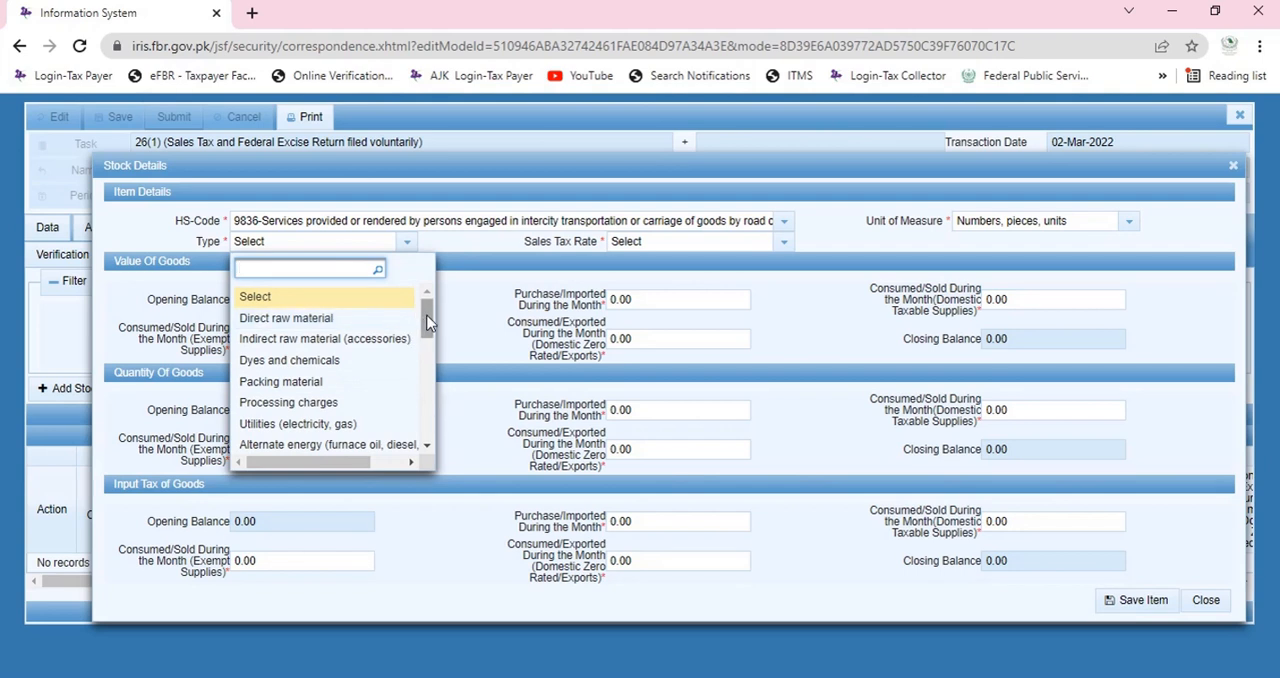
pyautogui.moveTo(424, 318); pyautogui.dragTo(430, 356)
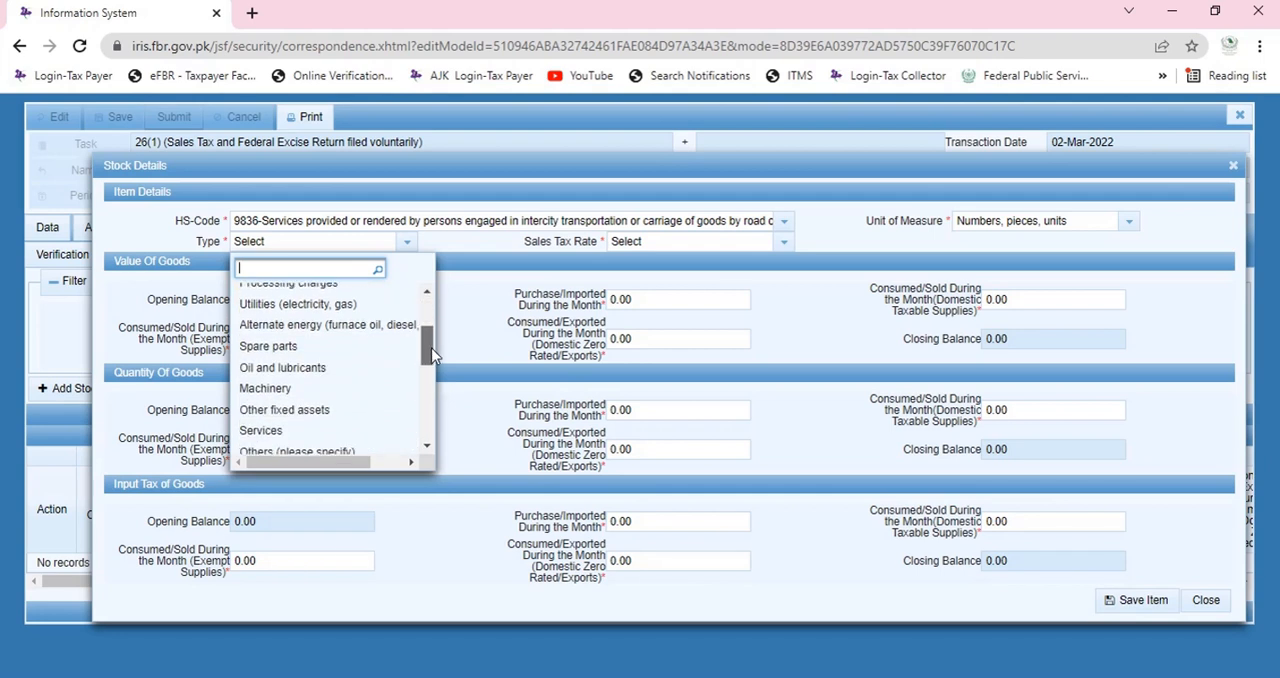
pyautogui.click(348, 370)
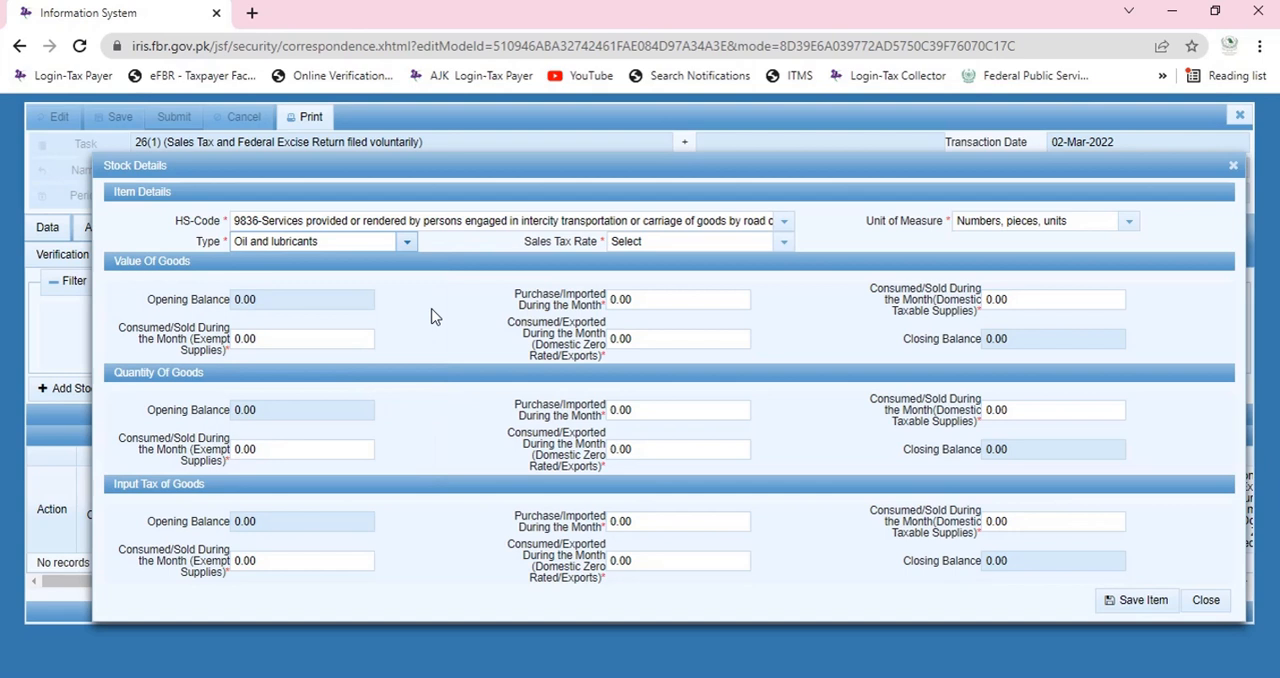
pyautogui.click(695, 247)
pyautogui.scroll(-3, 686, 406)
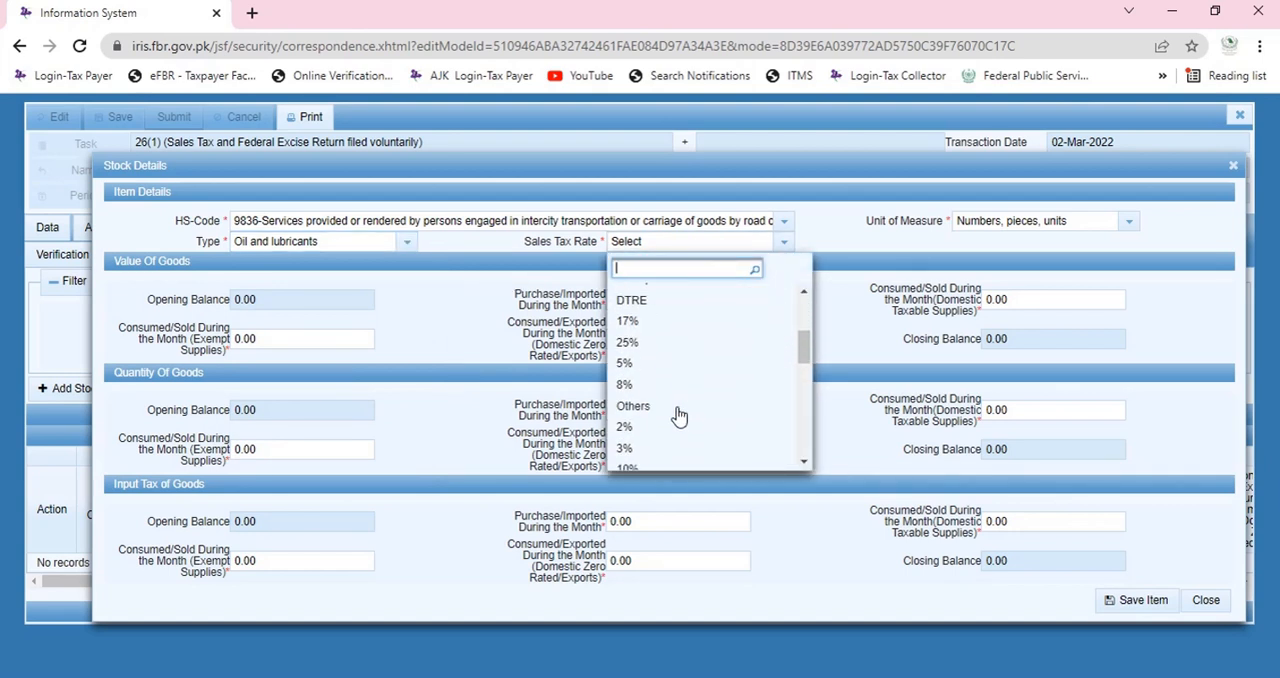
pyautogui.click(665, 322)
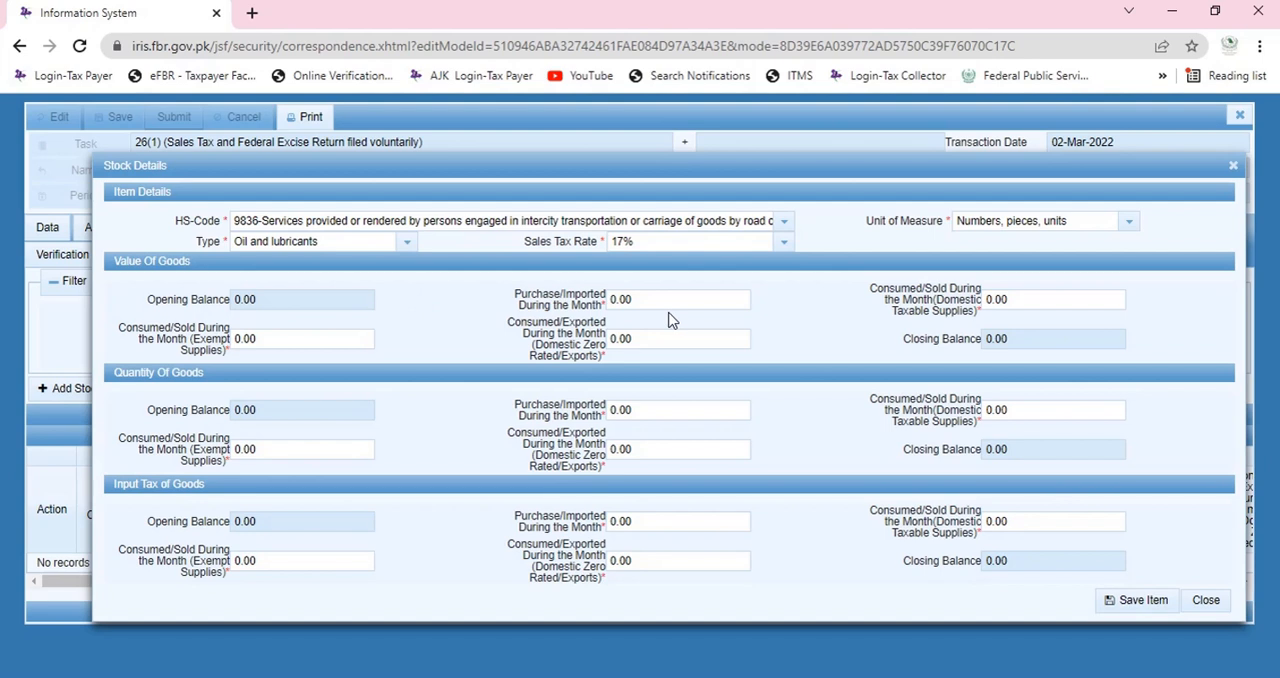
# Enter the value of goods as 780,807 purchased/imported and 69,000 consumed/sold in domestic taxable supplies, postponing the Windows update by an hour.
pyautogui.click(670, 296)
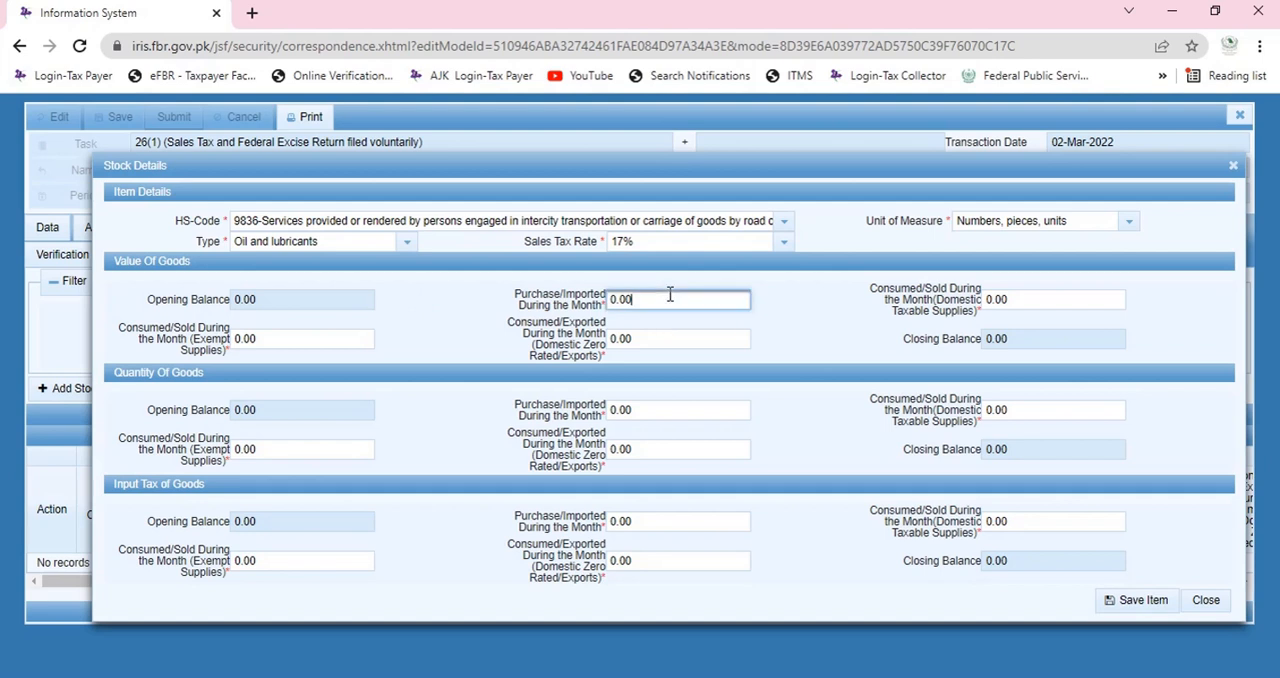
pyautogui.doubleClick(614, 298)
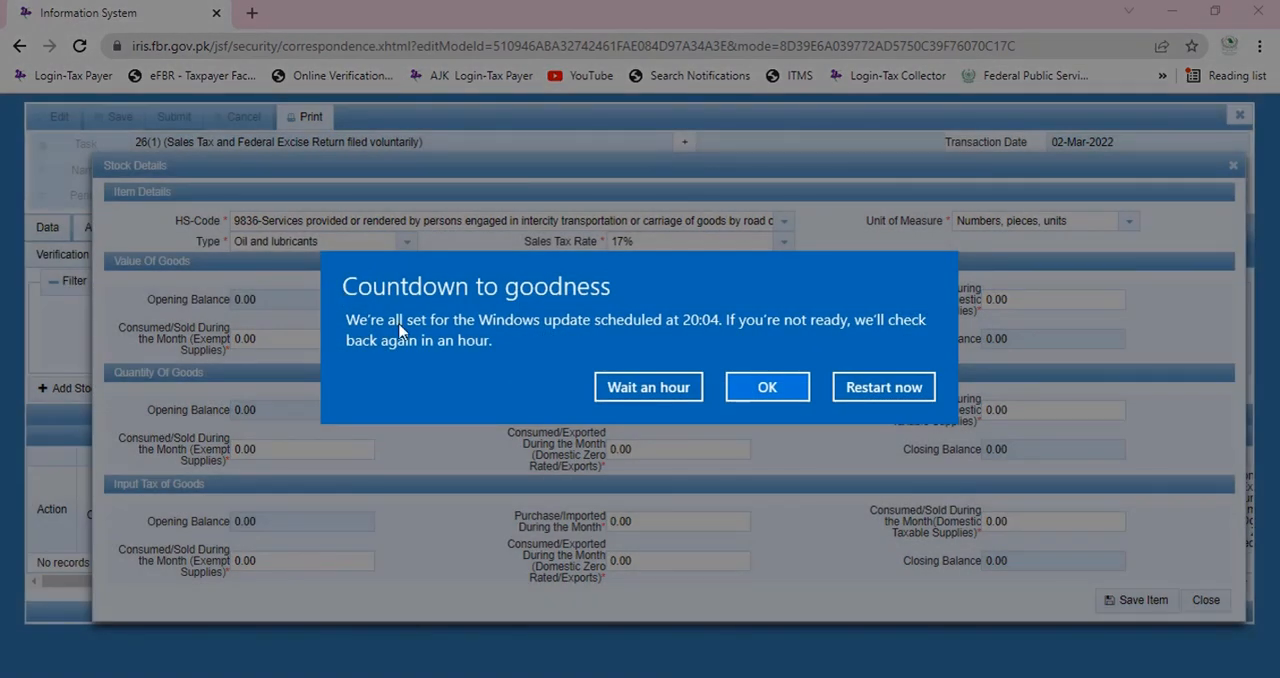
pyautogui.click(648, 392)
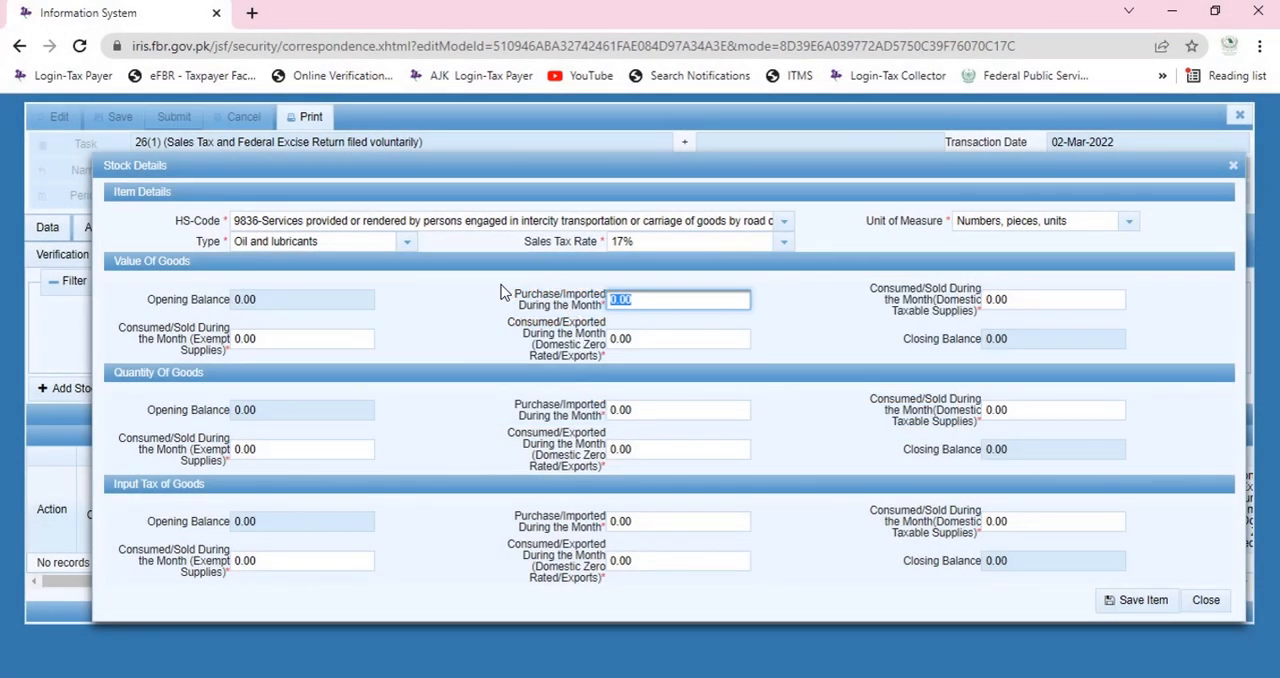
pyautogui.click(309, 294)
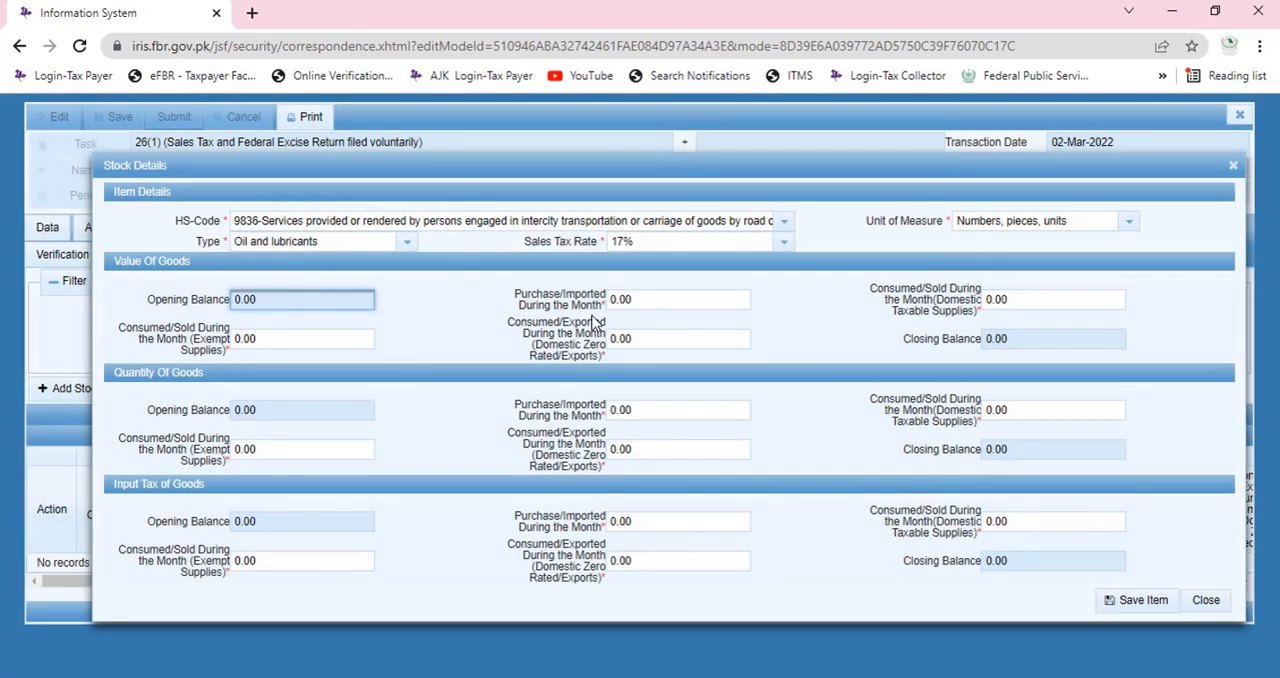
pyautogui.click(644, 299)
pyautogui.write('780807')
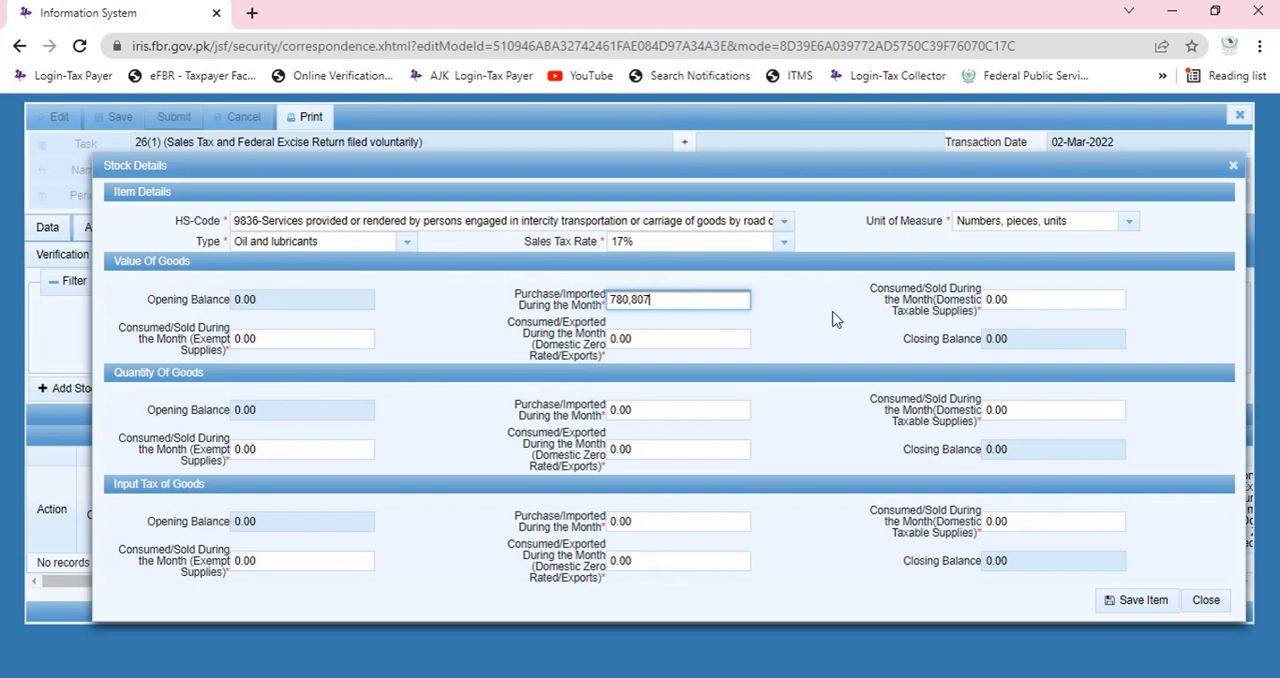
pyautogui.press('Tab')
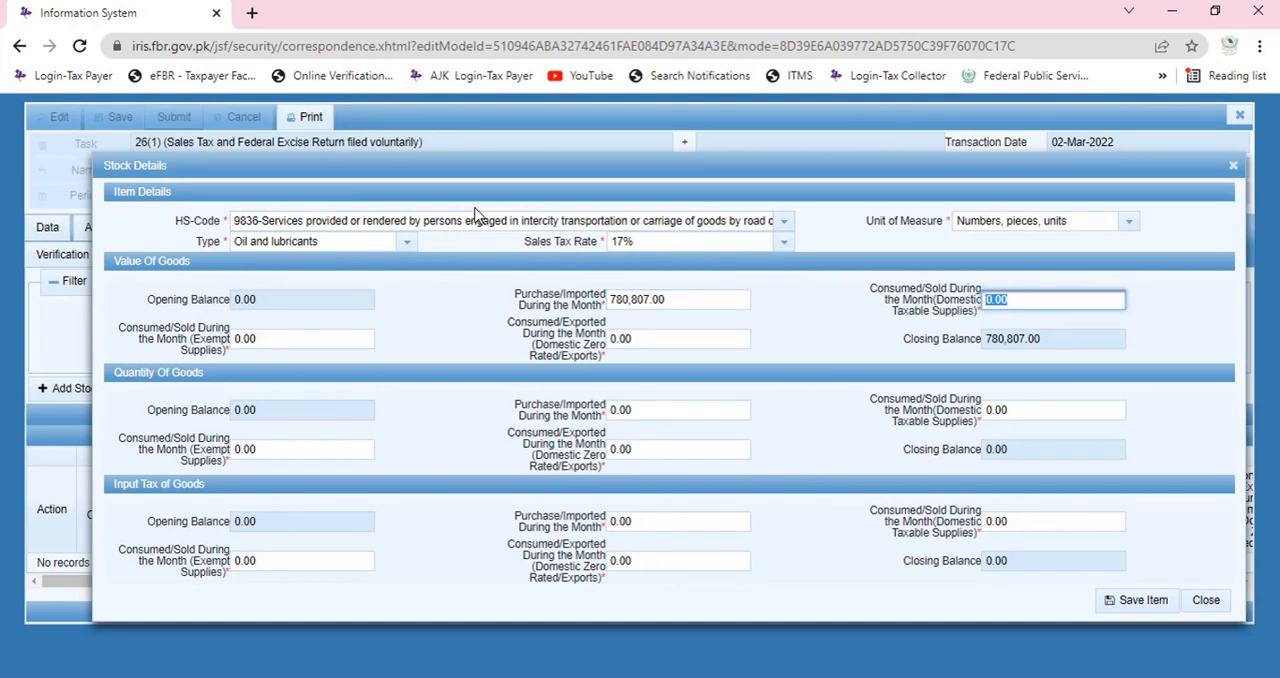
pyautogui.write('690000')
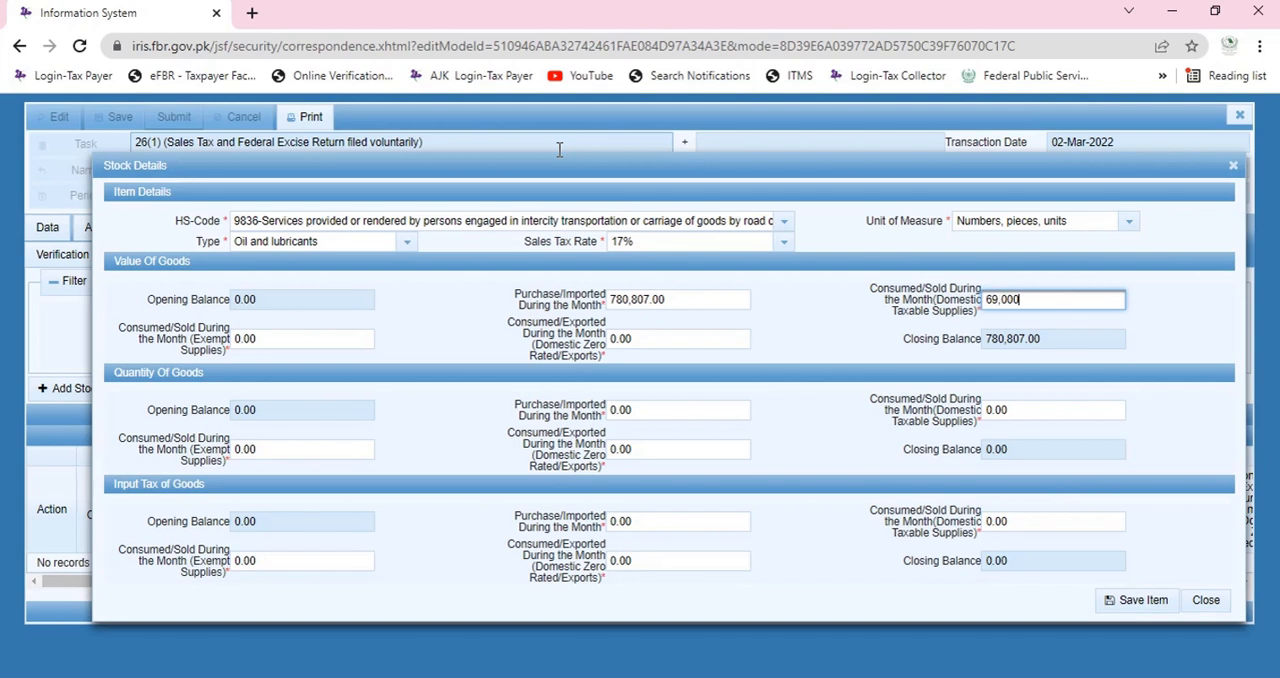
pyautogui.press('Tab')
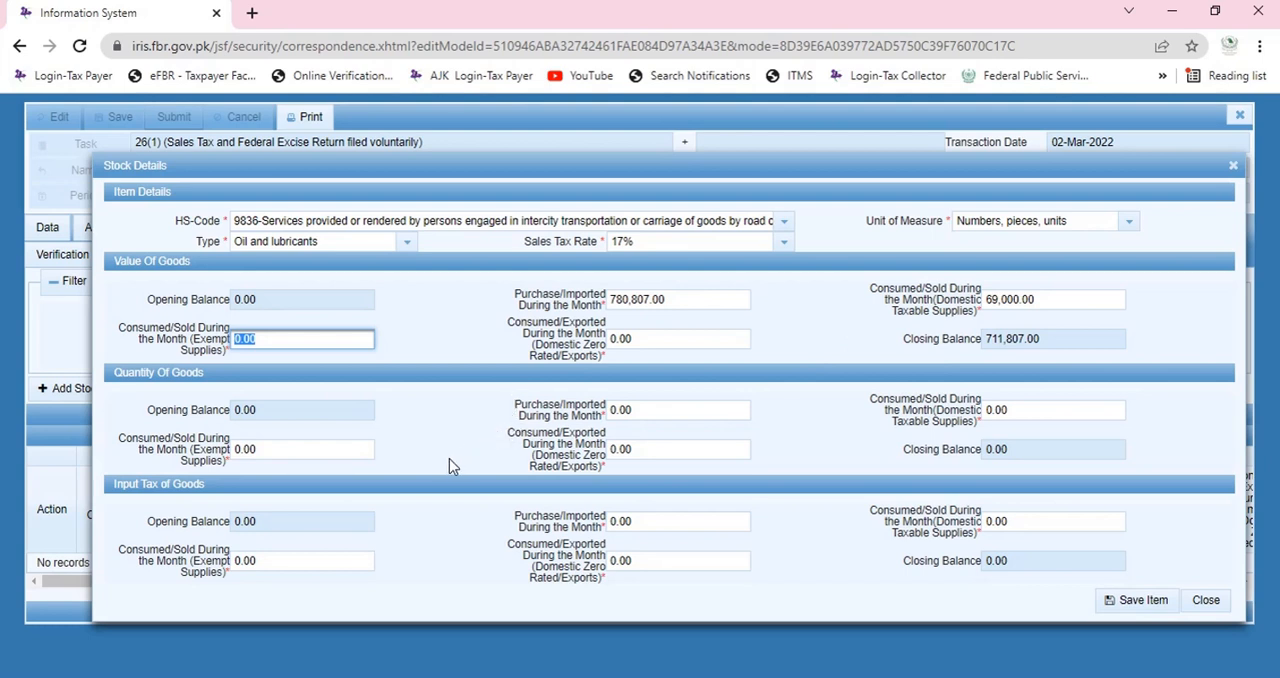
# Calculate 17% of the 780,807 purchase value in Calculator and return to the stock details.
pyautogui.click(665, 521)
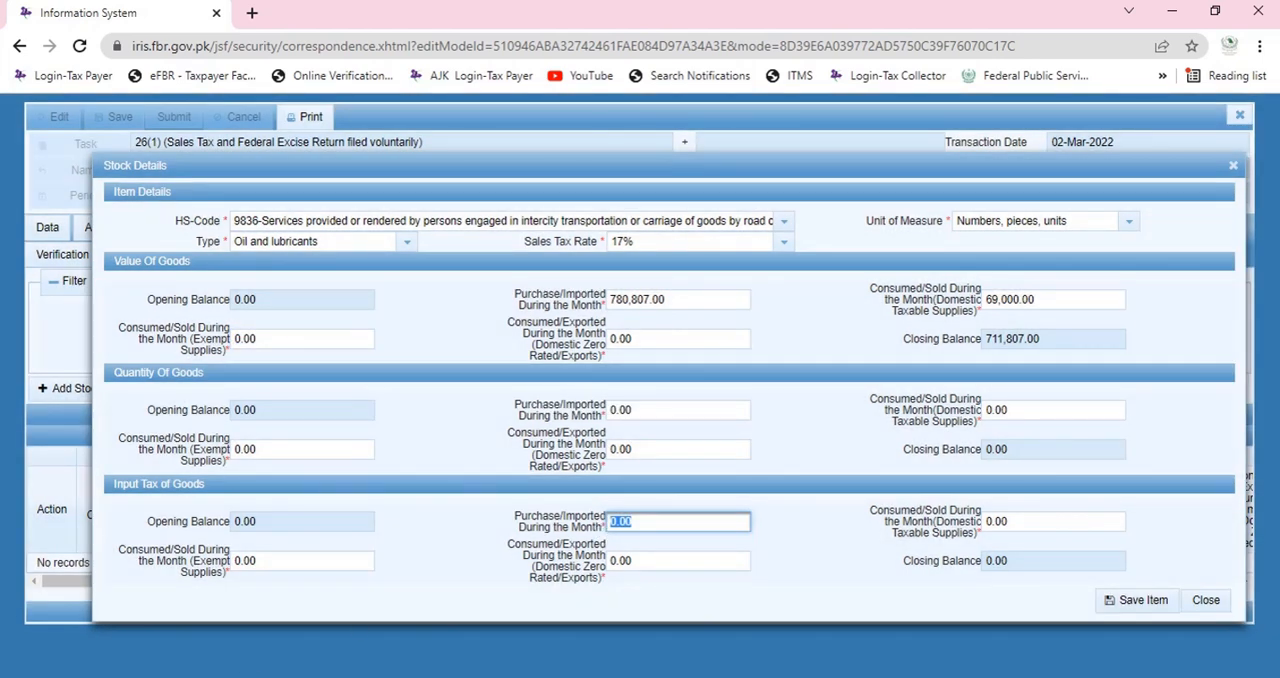
pyautogui.press('super')
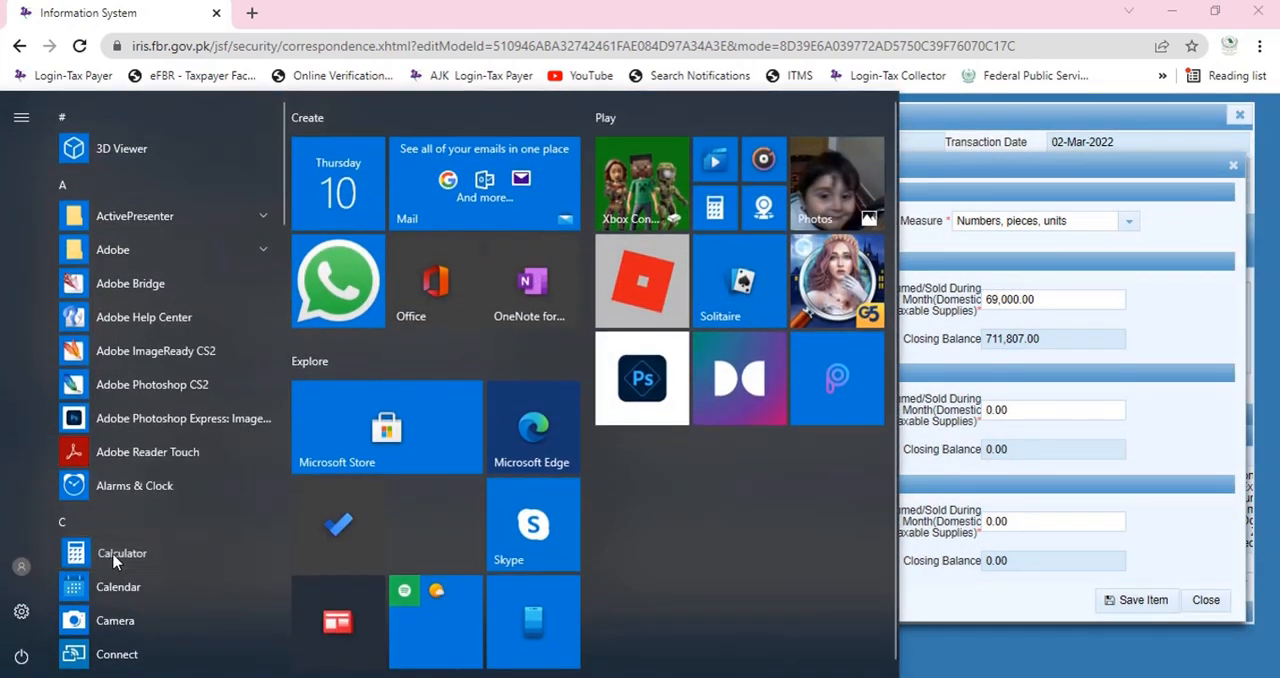
pyautogui.click(113, 555)
pyautogui.write('7')
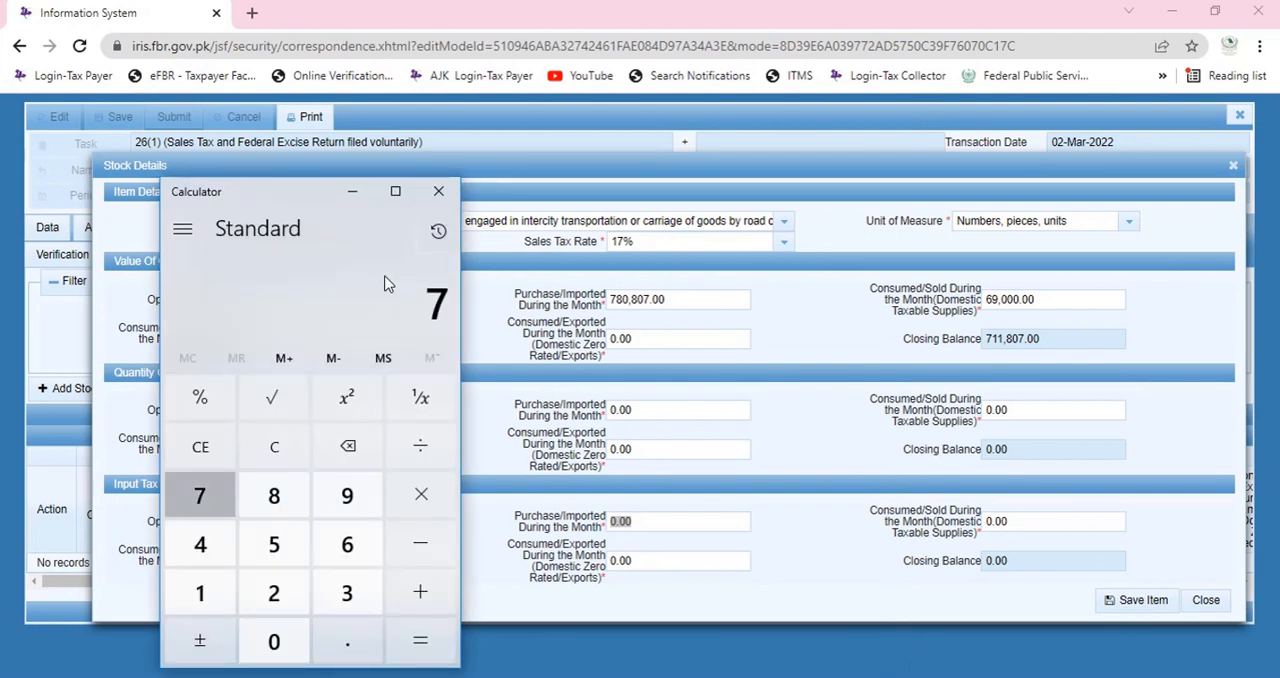
pyautogui.write('80807')
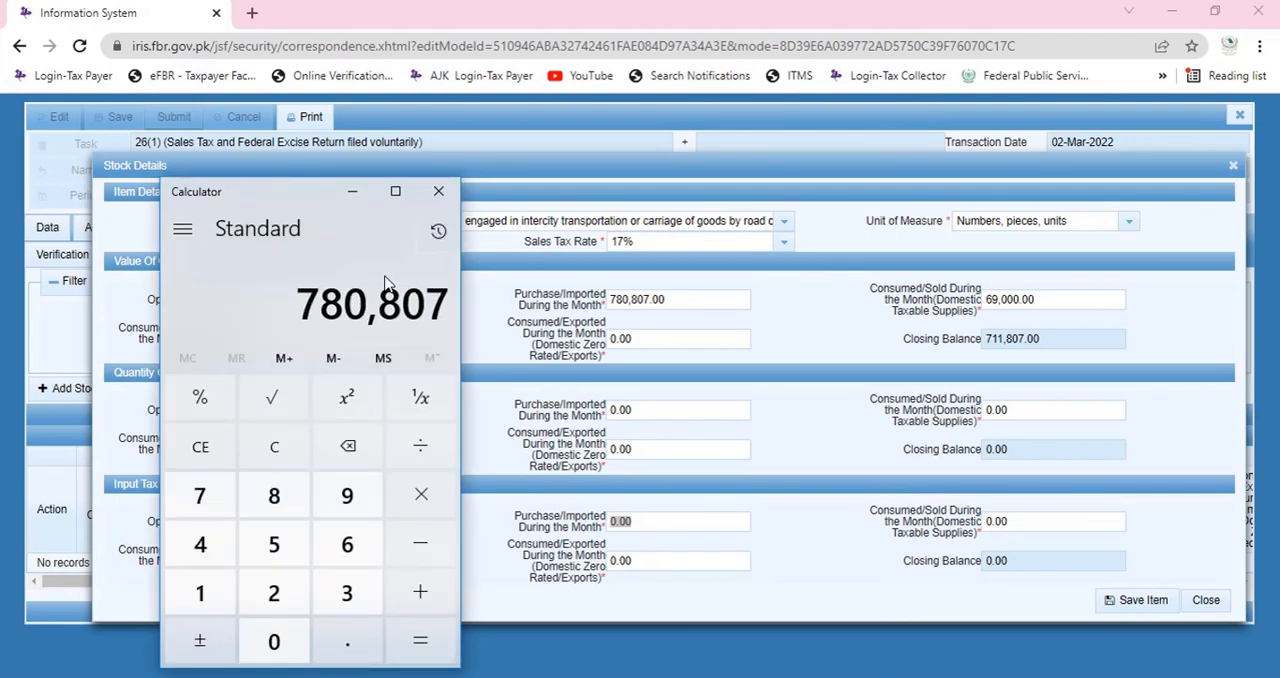
pyautogui.write('*1')
pyautogui.press('1')
pyautogui.press('0')
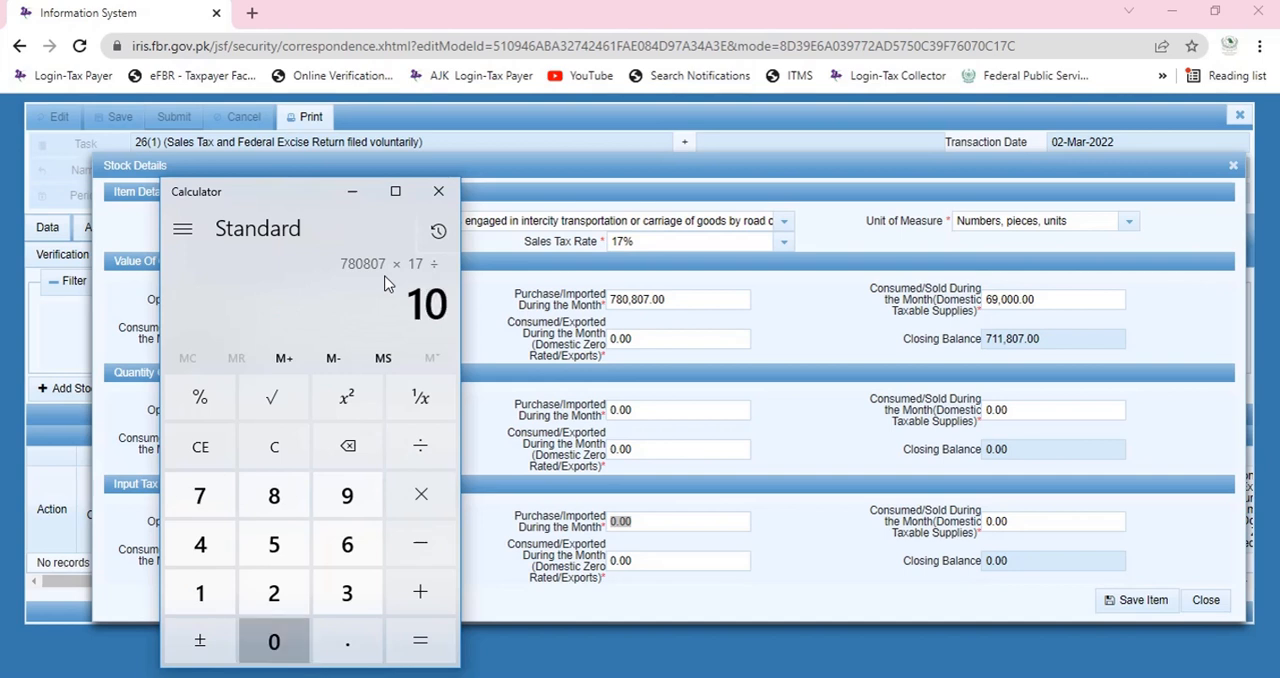
pyautogui.press('0')
pyautogui.press('Return')
pyautogui.click(777, 312)
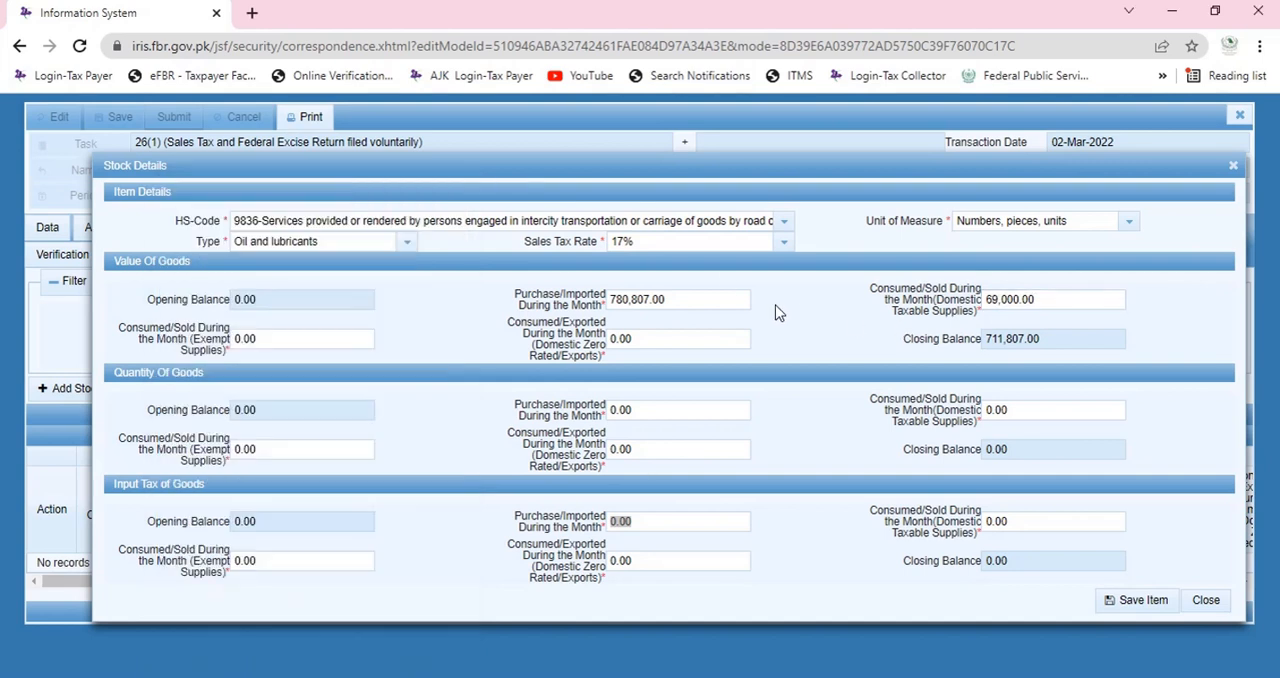
# Save the stock item to the Annex-H stock statement.
pyautogui.click(1116, 600)
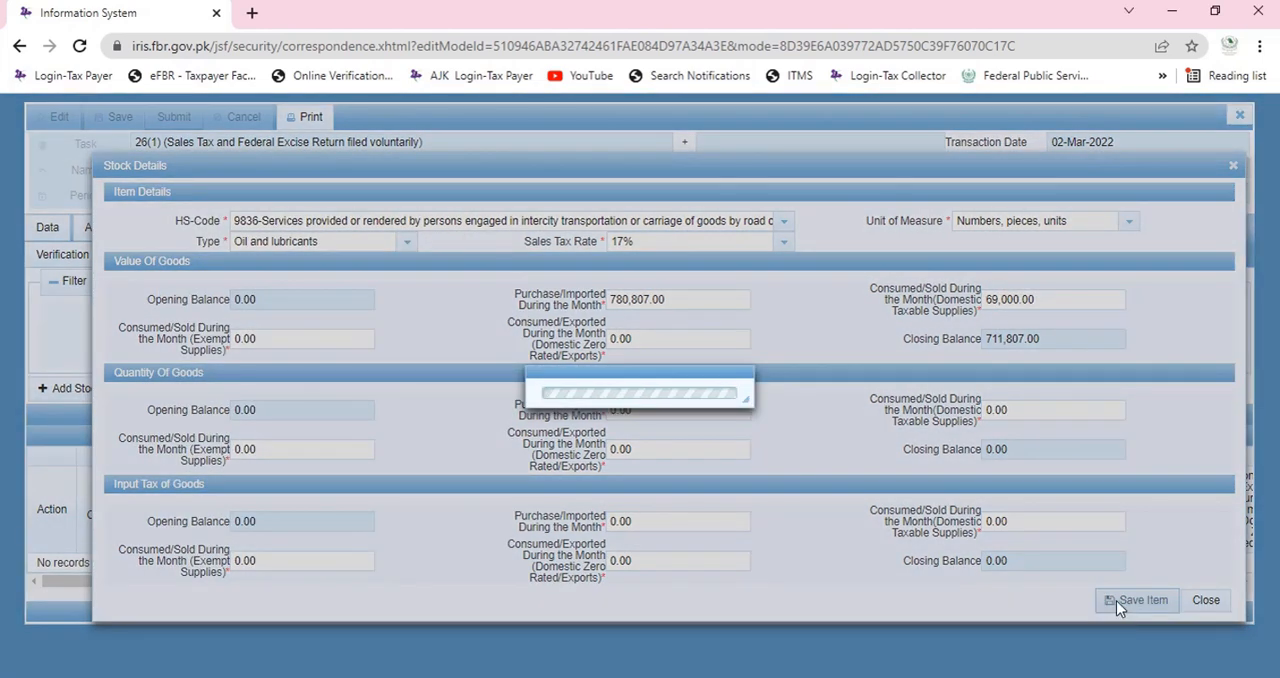
pyautogui.scroll(-1, 167, 250)
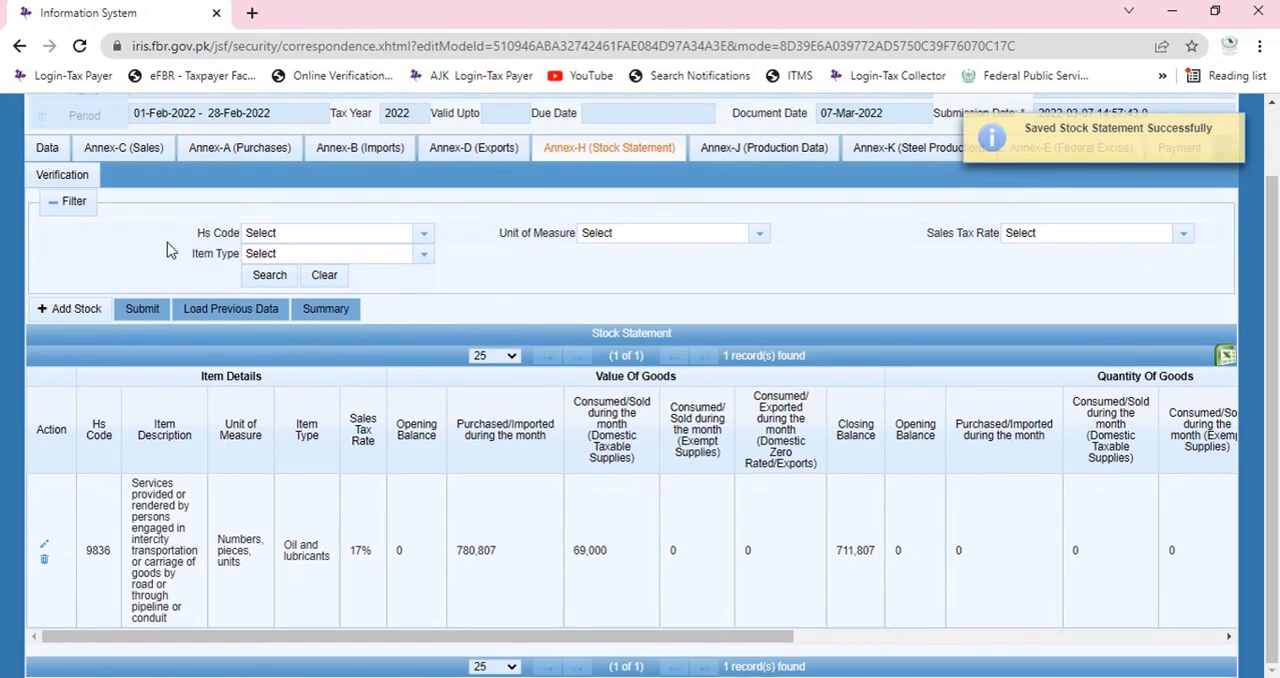
# Check Annex-F's domestic purchases closing value and sales tax opening balance against the saved Annex-H stock record.
pyautogui.click(47, 148)
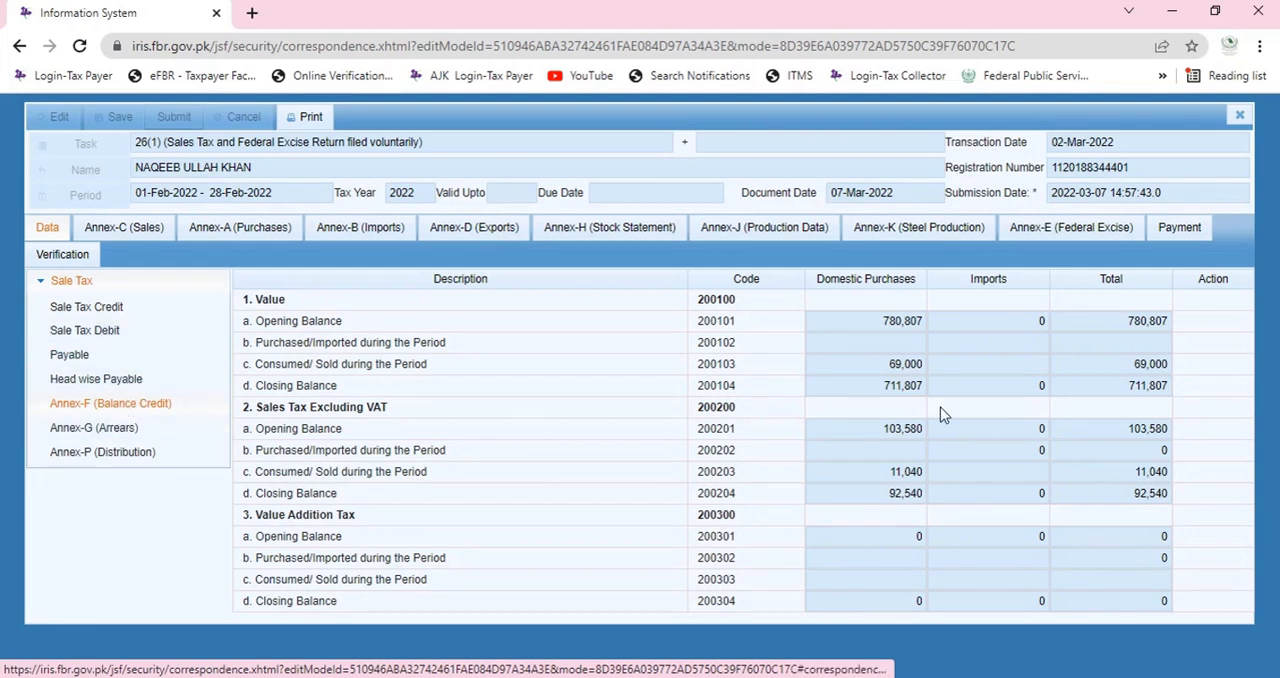
pyautogui.click(888, 393)
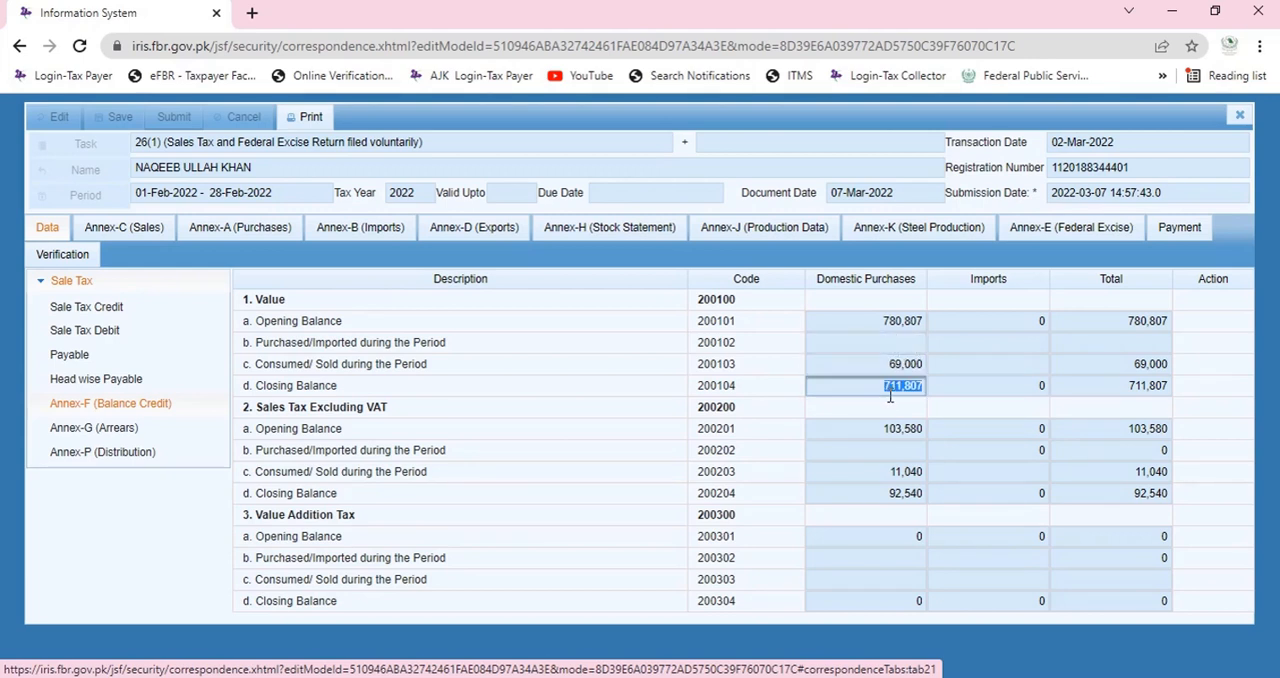
pyautogui.click(886, 431)
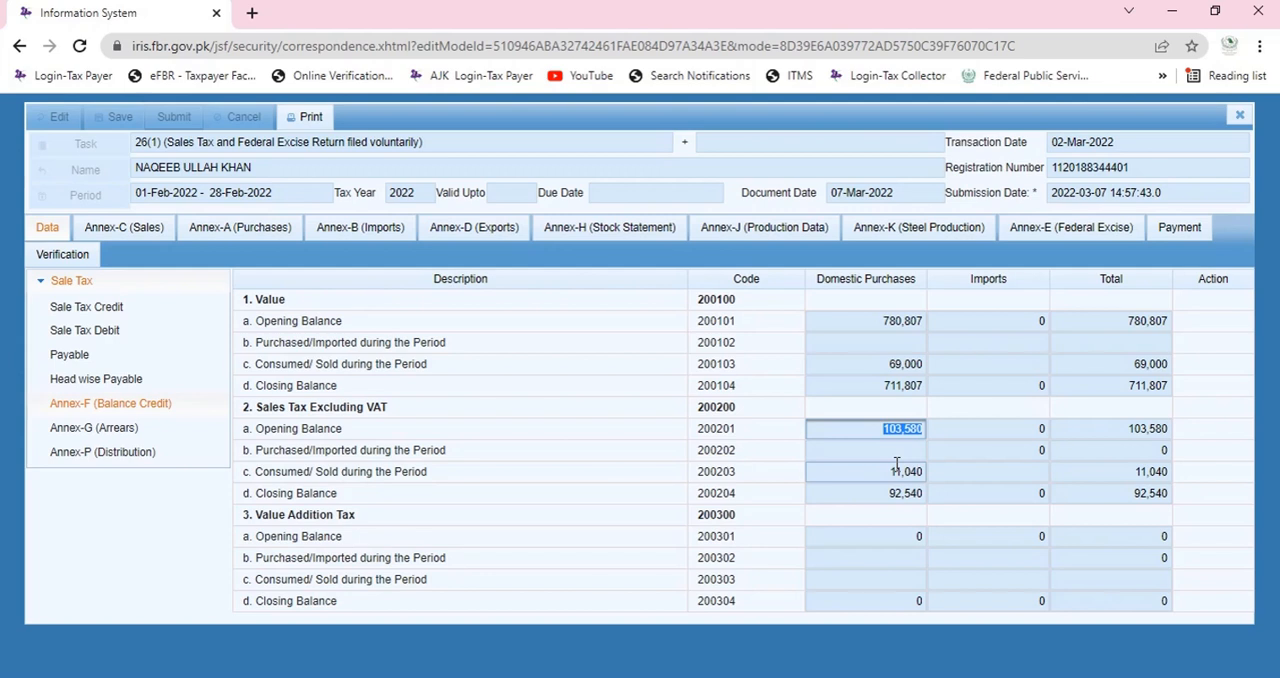
pyautogui.click(609, 236)
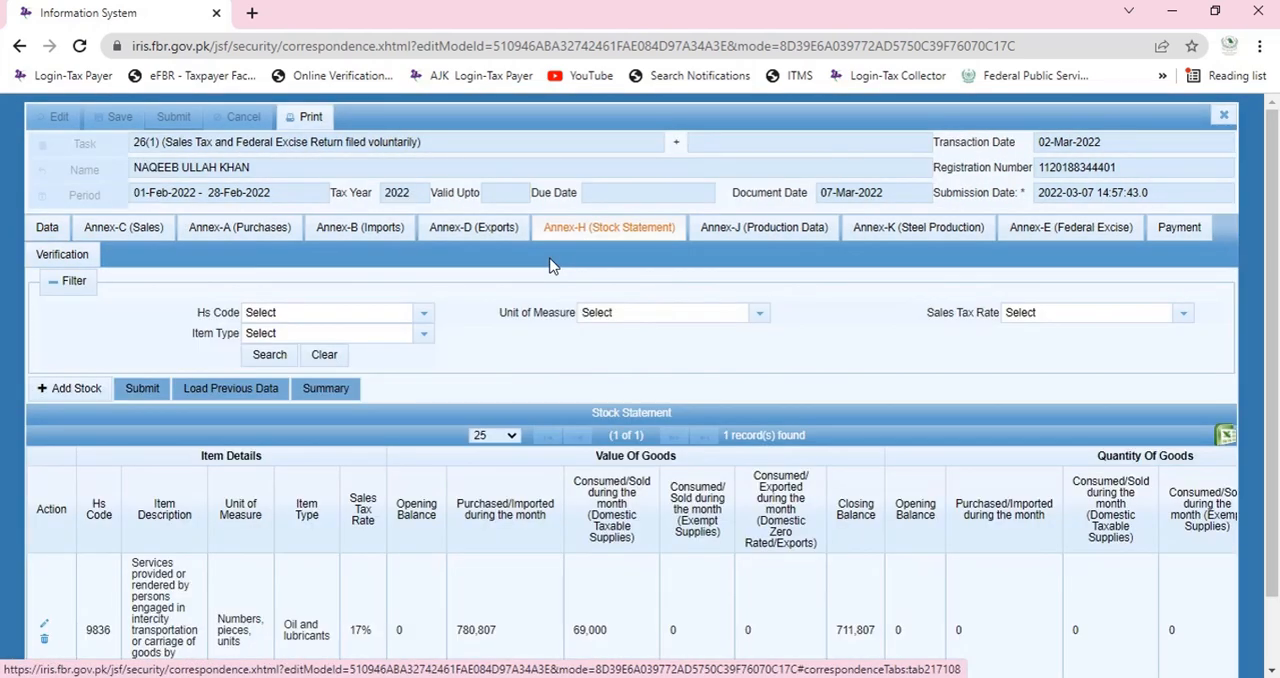
pyautogui.click(65, 242)
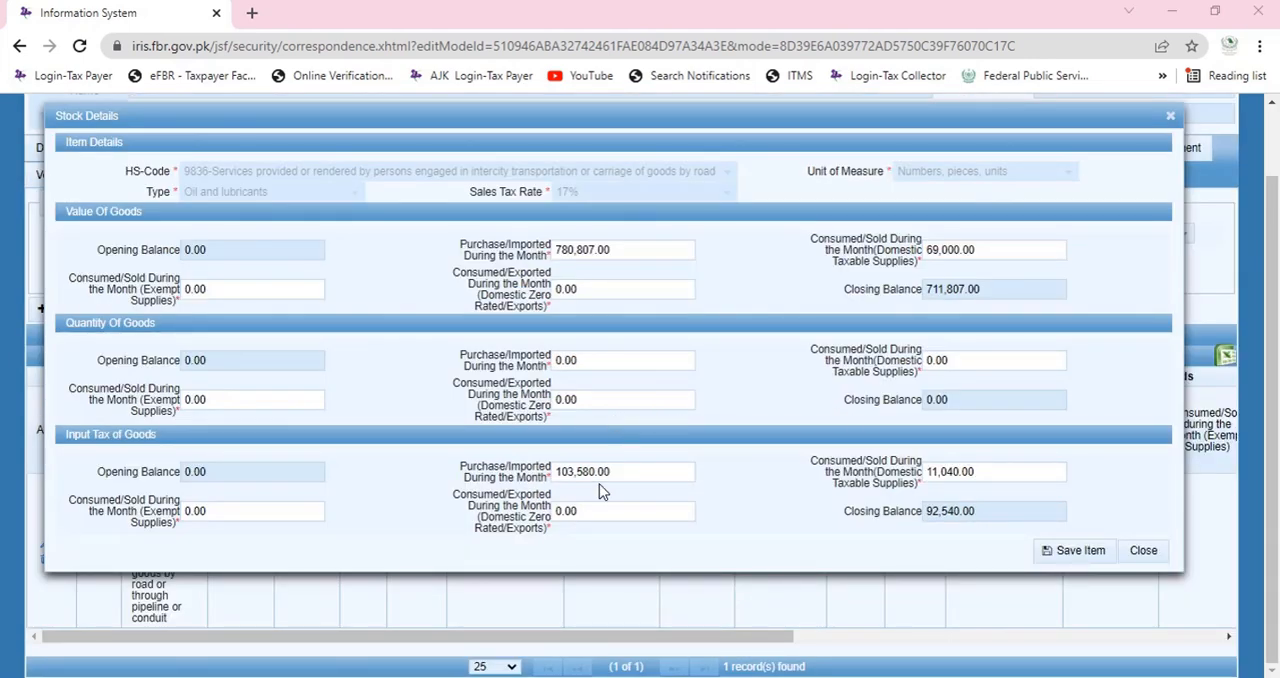
# Set the stock item's input tax to 103,580 purchased/imported and 11,040 consumed/sold in domestic taxable supplies, and save the item.
pyautogui.click(608, 471)
pyautogui.click(985, 472)
pyautogui.click(968, 511)
pyautogui.click(1082, 554)
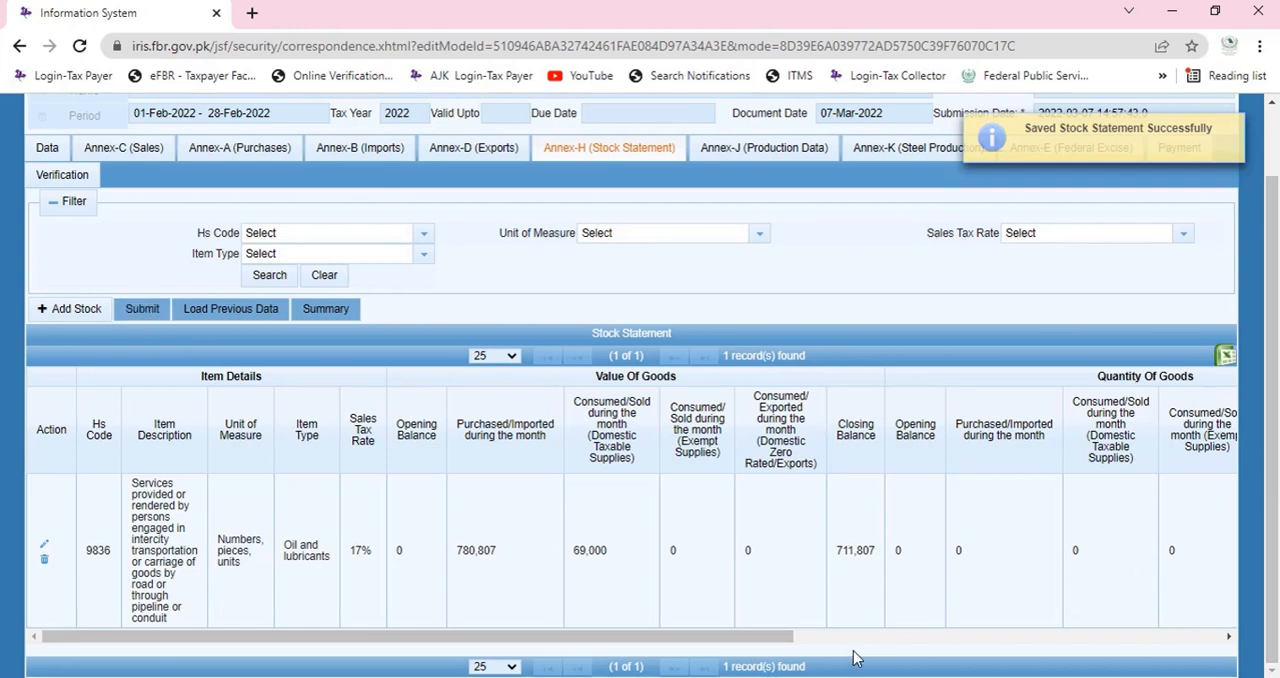
# Examine the saved stock record's input tax columns in Annex-H and go back to the return's Data section.
pyautogui.moveTo(743, 640); pyautogui.dragTo(1180, 676)
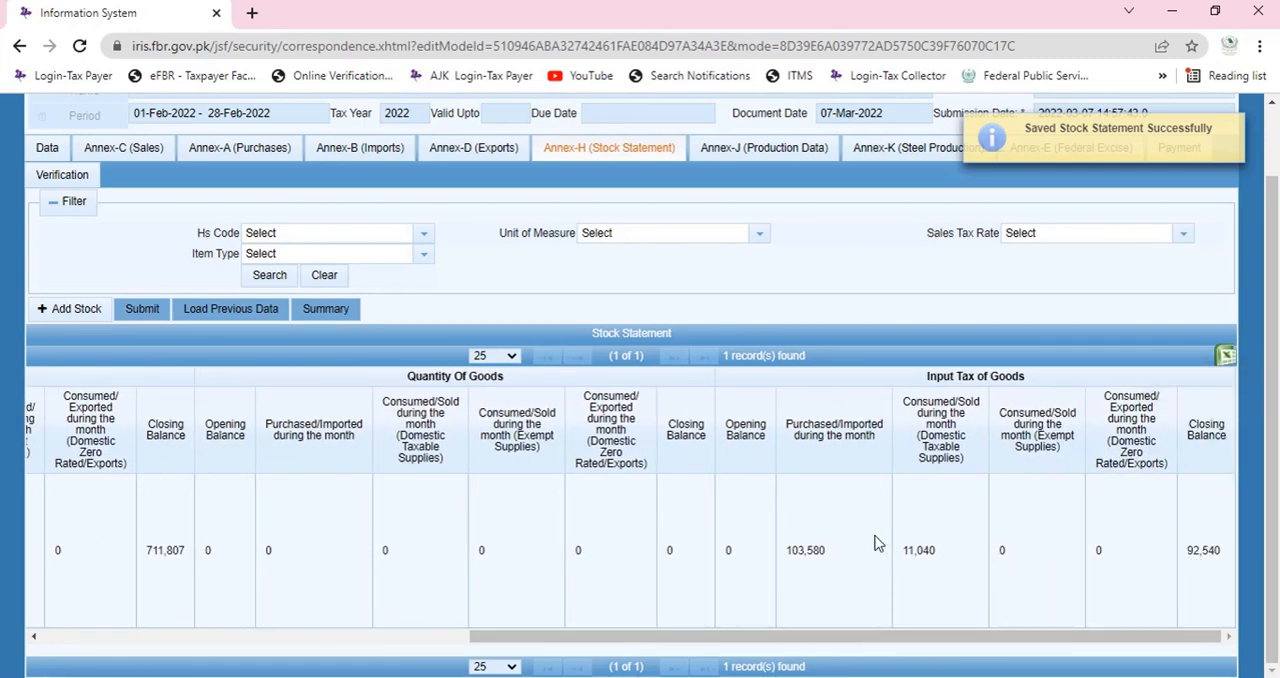
pyautogui.click(52, 153)
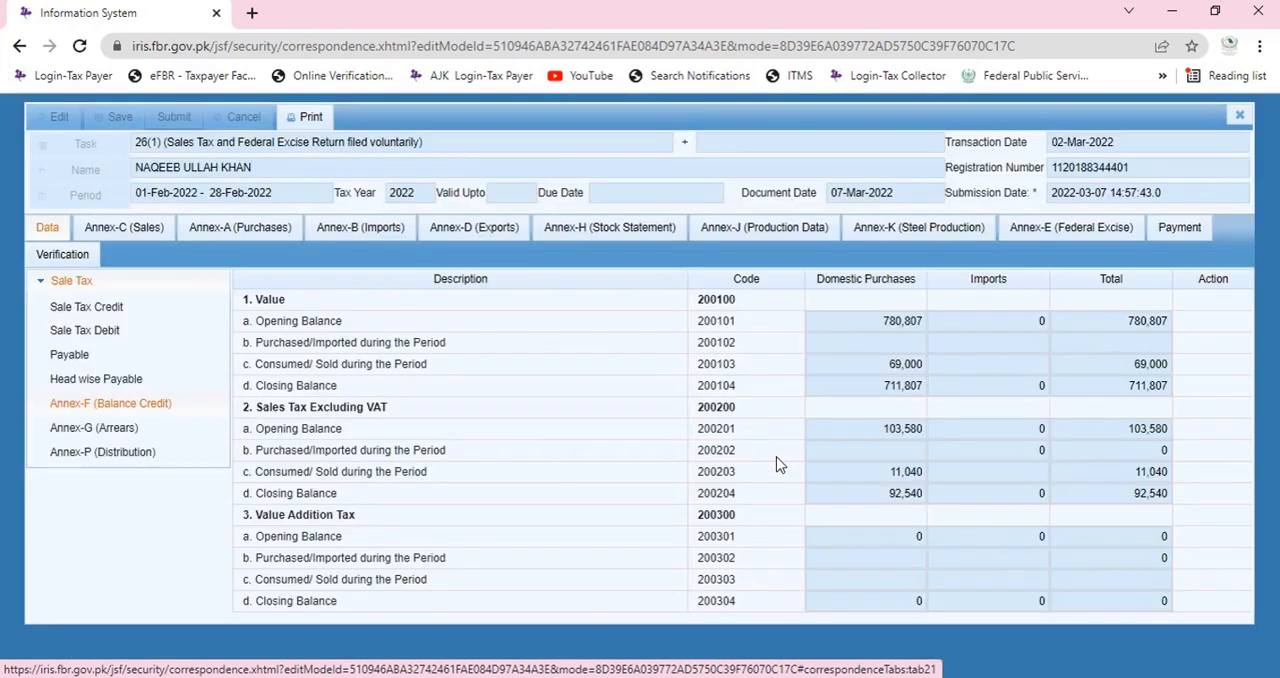
# Compare Annex-F's sales tax closing balance for domestic purchases with the refund lines in the return's Payable section.
pyautogui.click(866, 492)
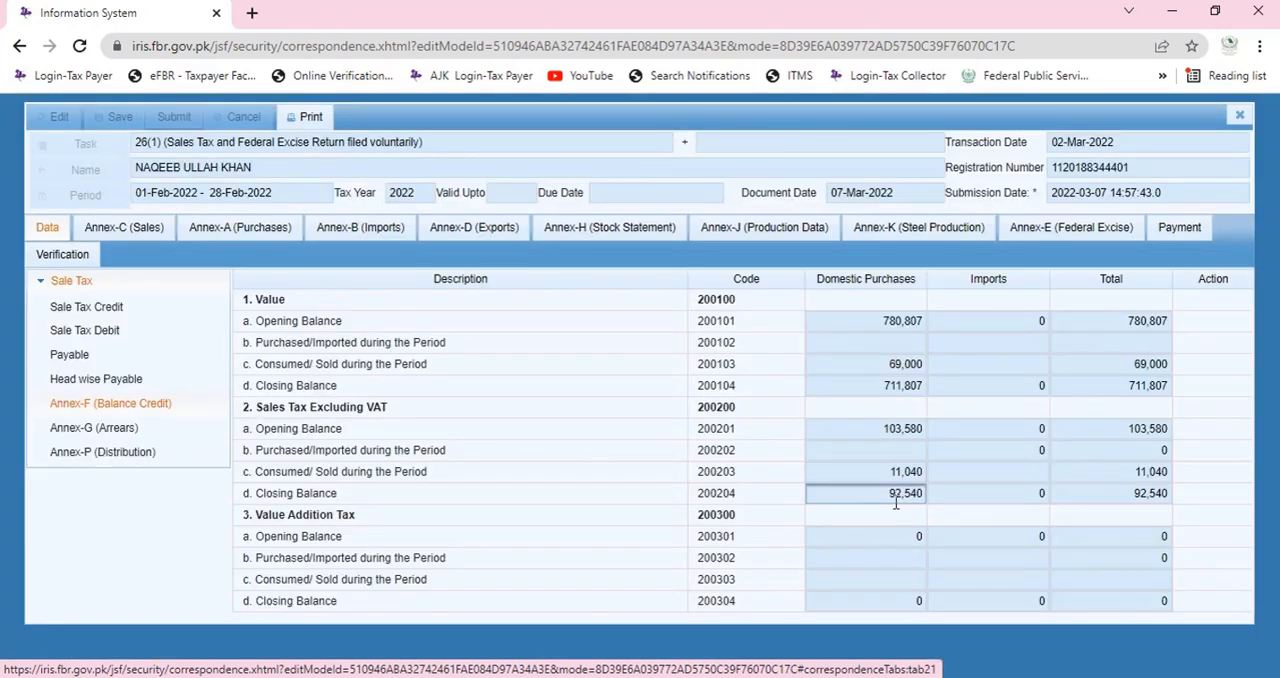
pyautogui.doubleClick(896, 497)
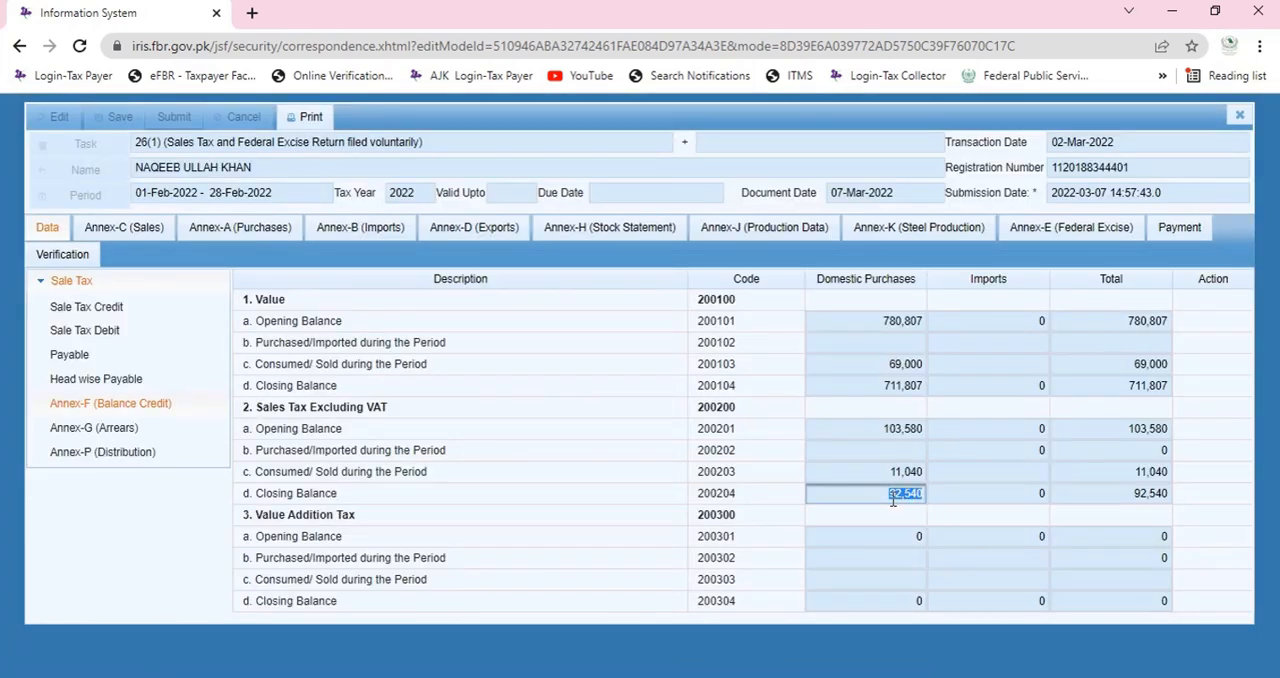
pyautogui.click(102, 332)
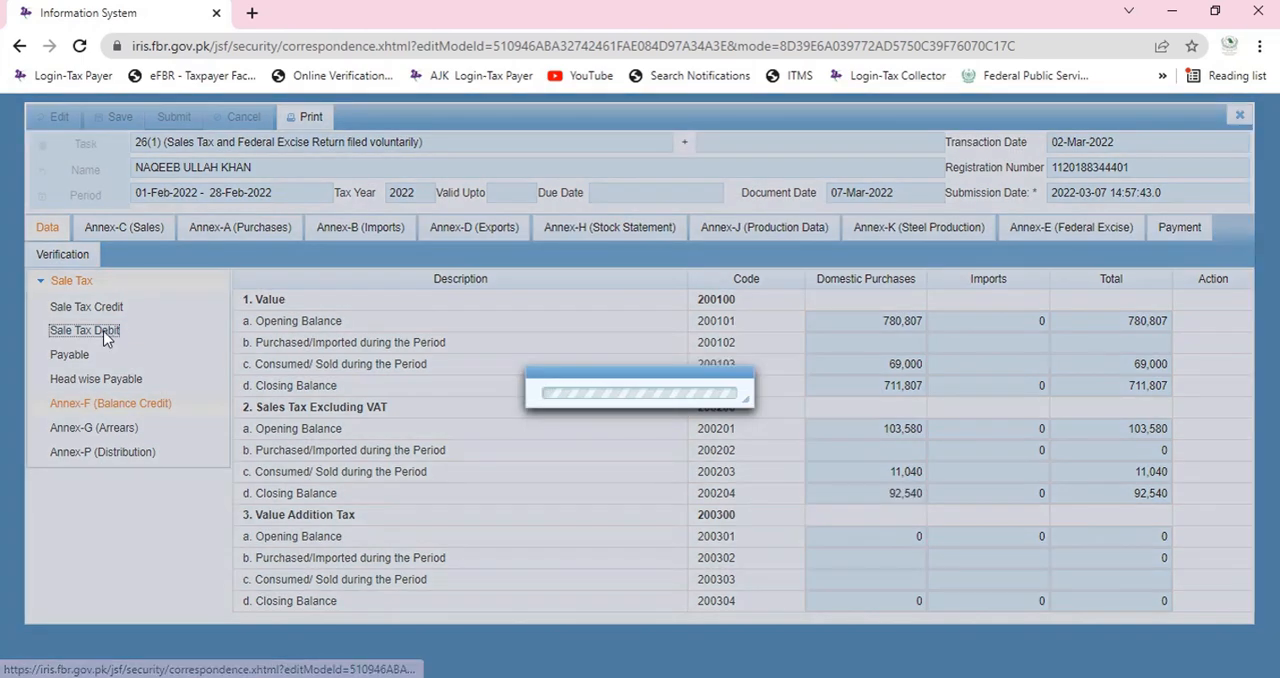
pyautogui.click(70, 355)
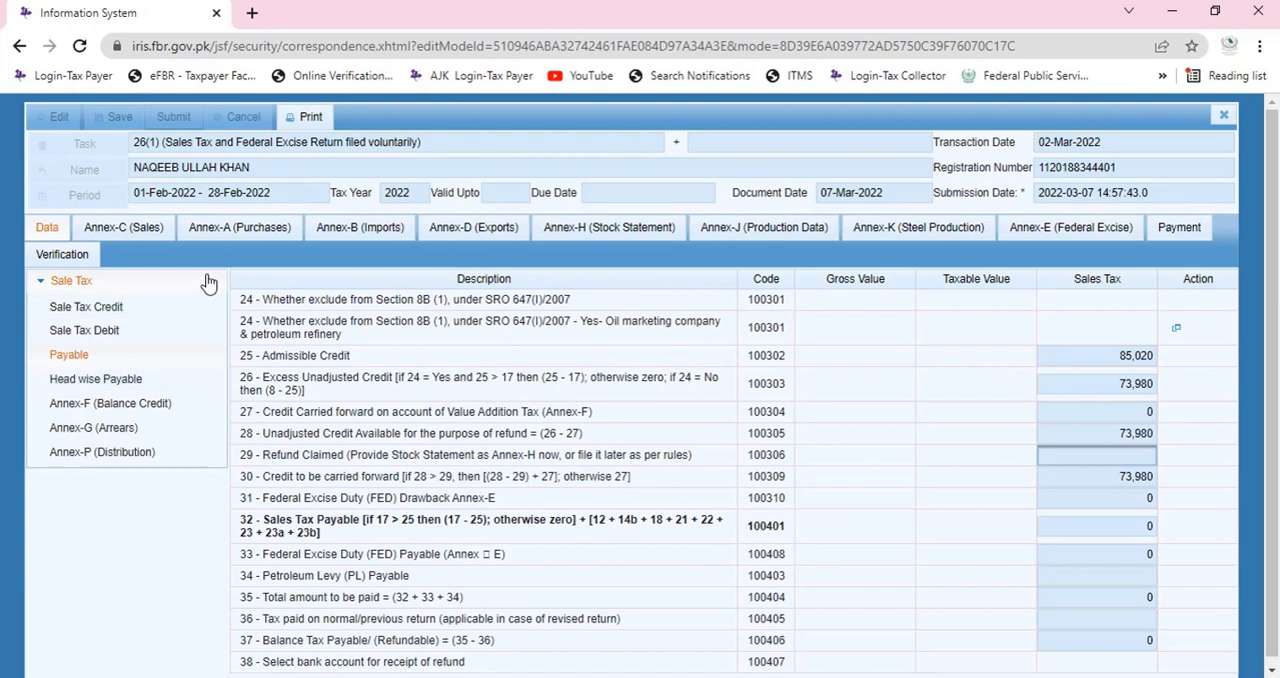
pyautogui.click(118, 400)
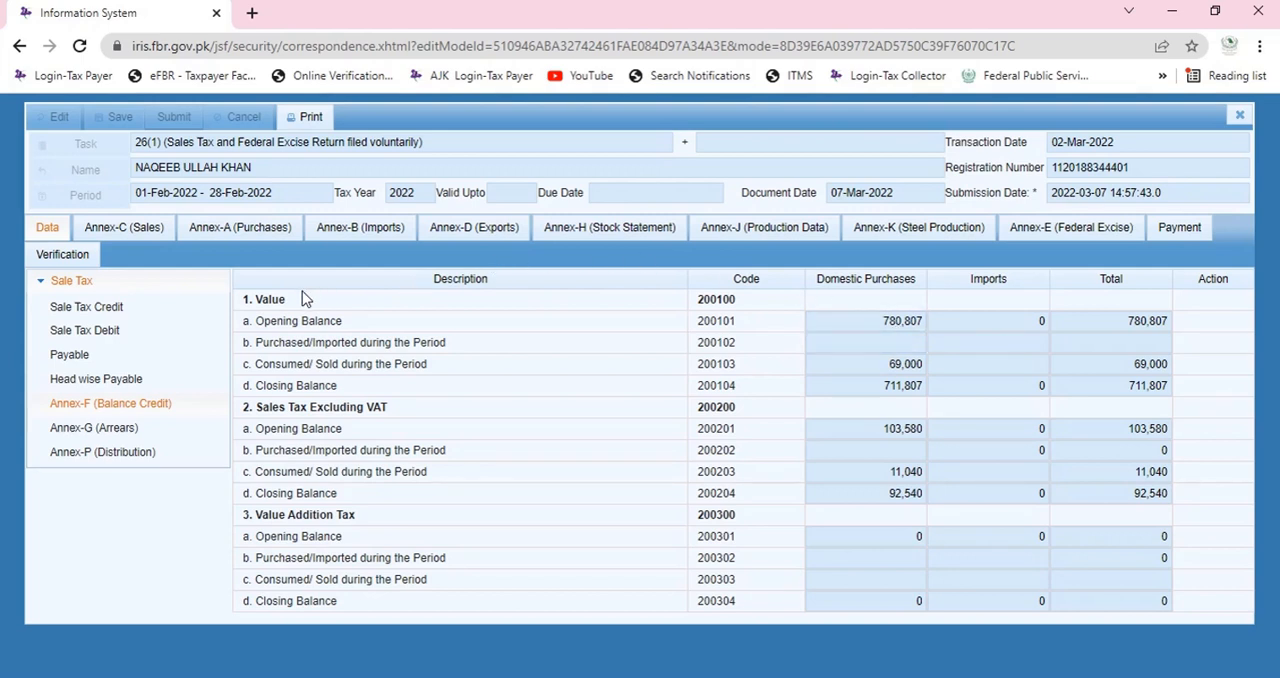
pyautogui.click(890, 494)
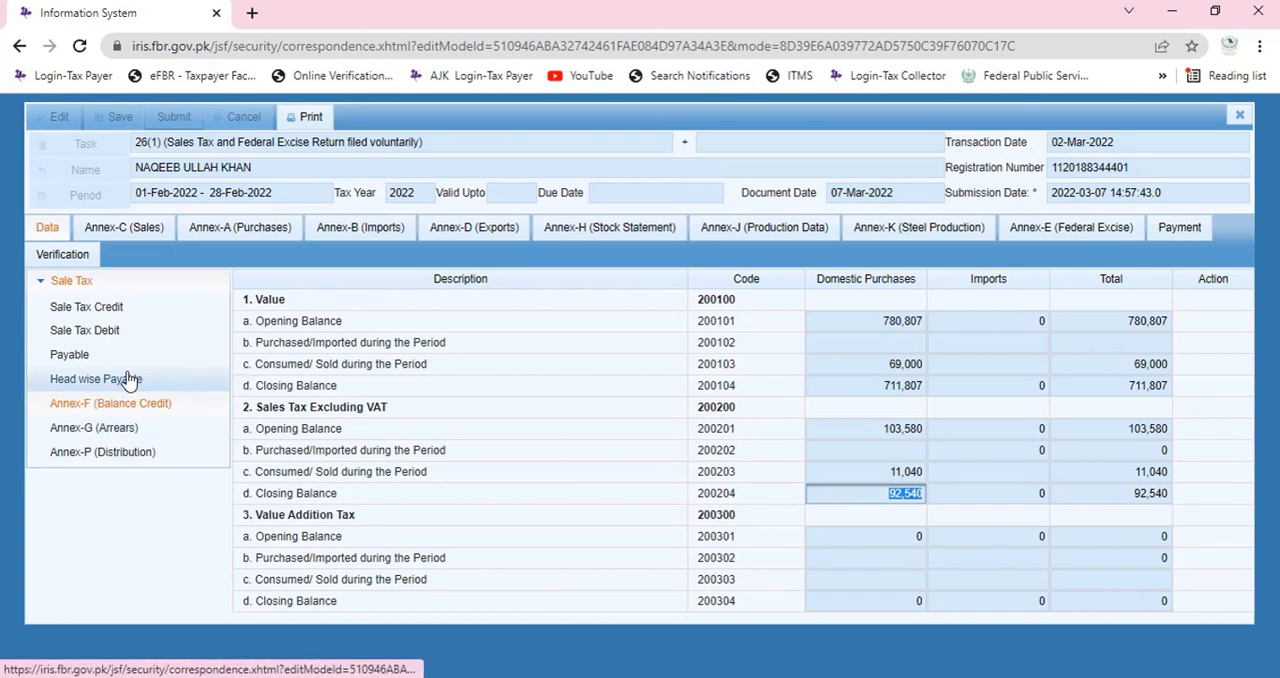
# Examine the admissible credit, excess unadjusted credit, credit available for refund and refund claimed lines in Payable, cross-checking Annex-F.
pyautogui.click(100, 357)
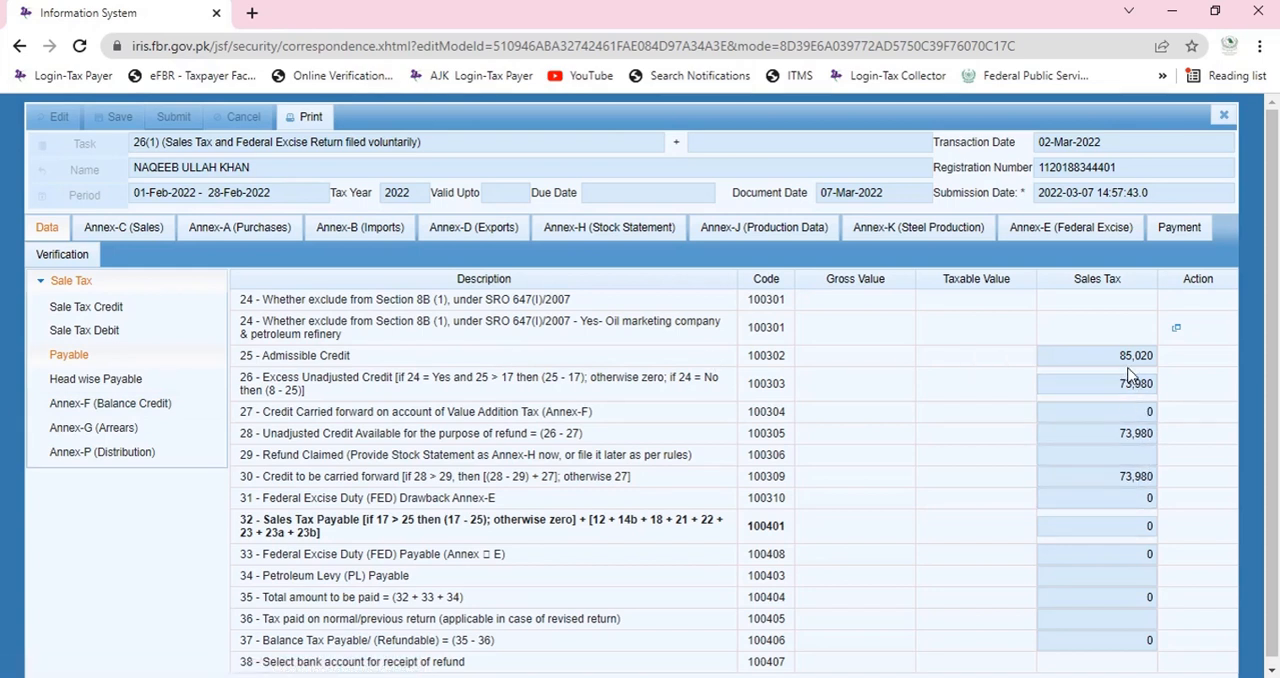
pyautogui.doubleClick(1129, 440)
pyautogui.click(1129, 450)
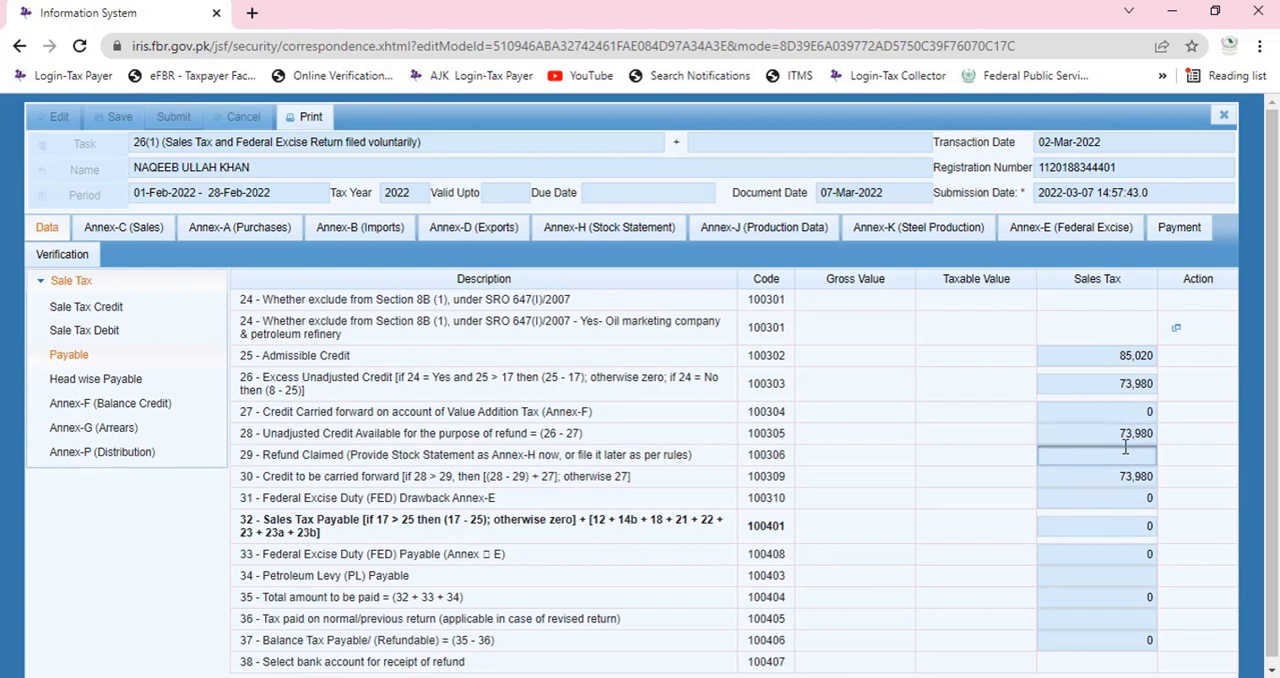
pyautogui.click(1116, 355)
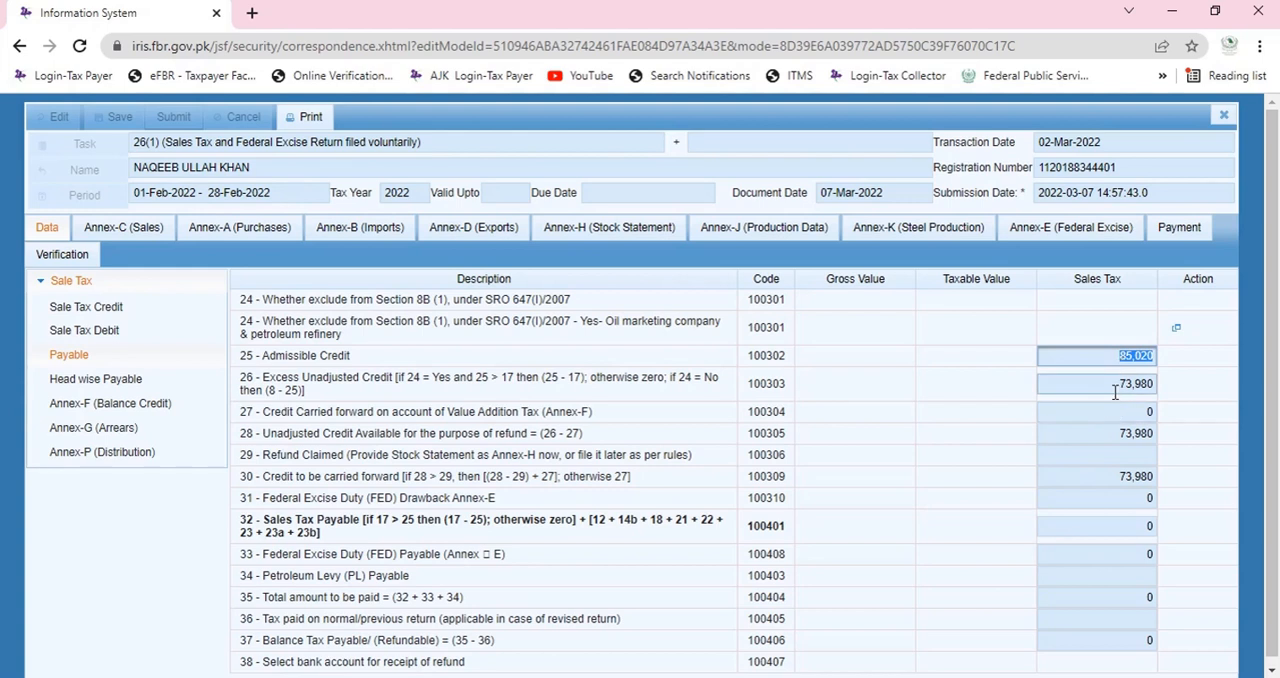
pyautogui.click(1120, 385)
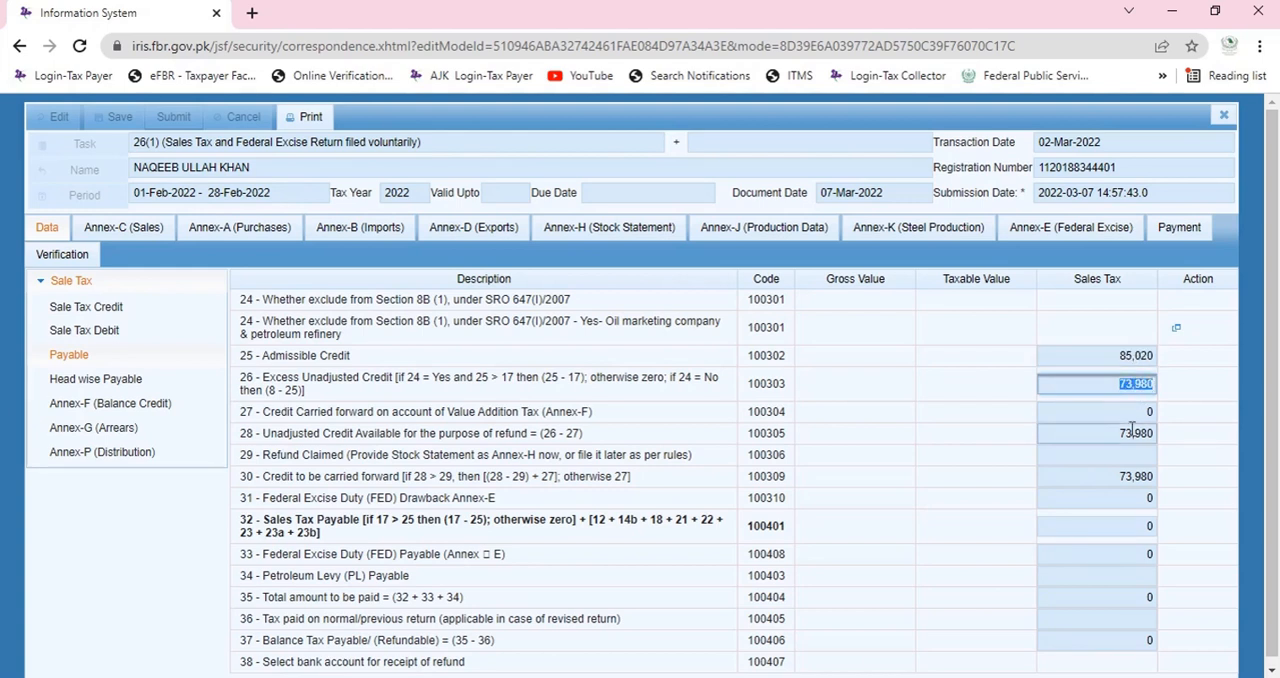
pyautogui.click(1121, 460)
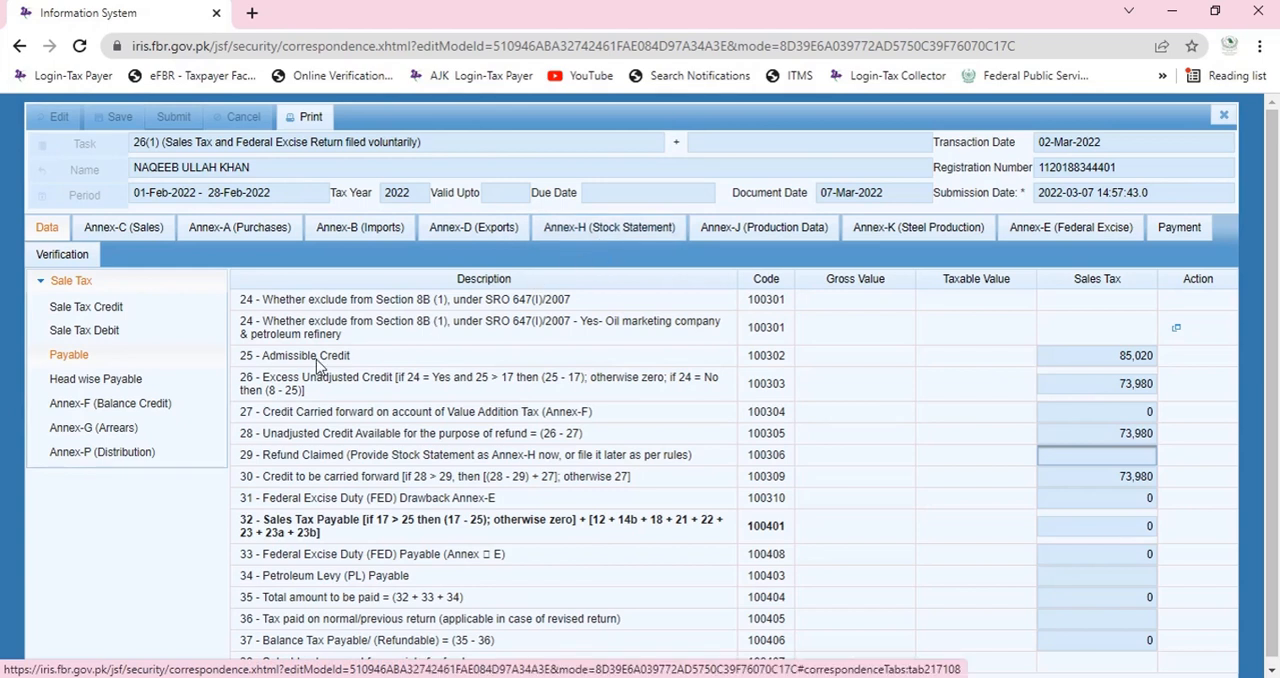
pyautogui.click(140, 404)
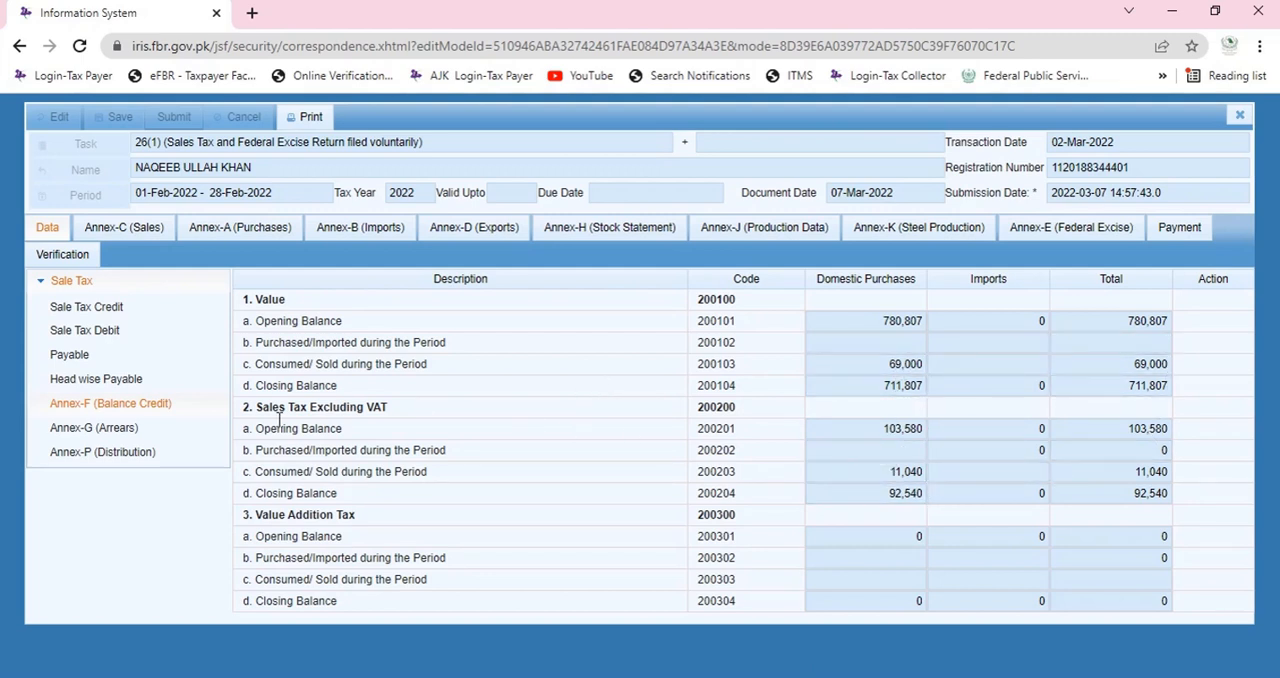
pyautogui.click(125, 357)
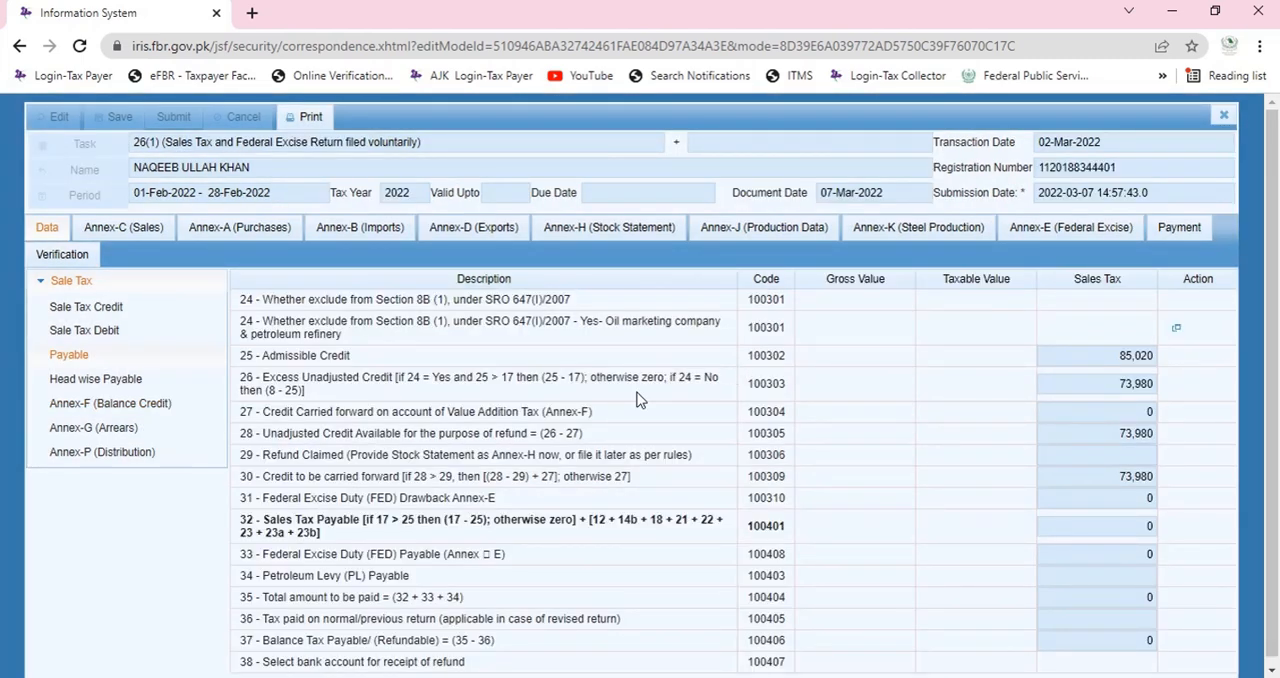
# Review the saved stock record in Annex-H, and view the blank stock details form without saving an item.
pyautogui.click(598, 232)
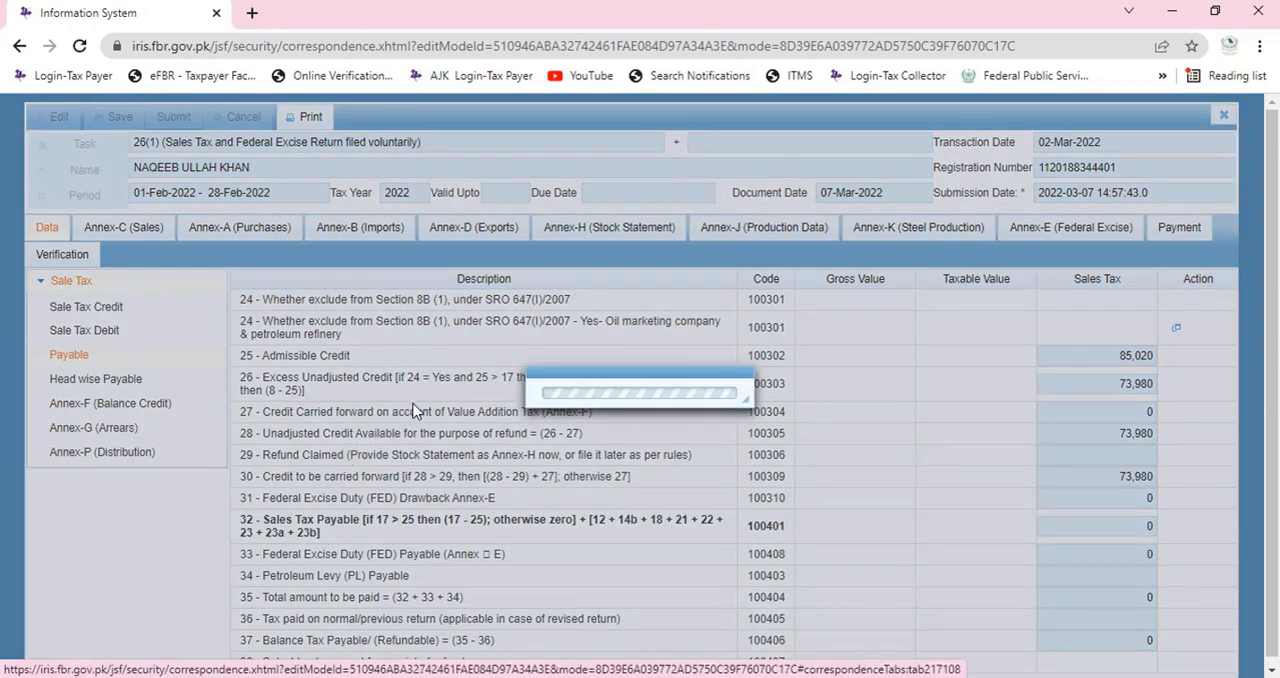
pyautogui.scroll(-1, 404, 463)
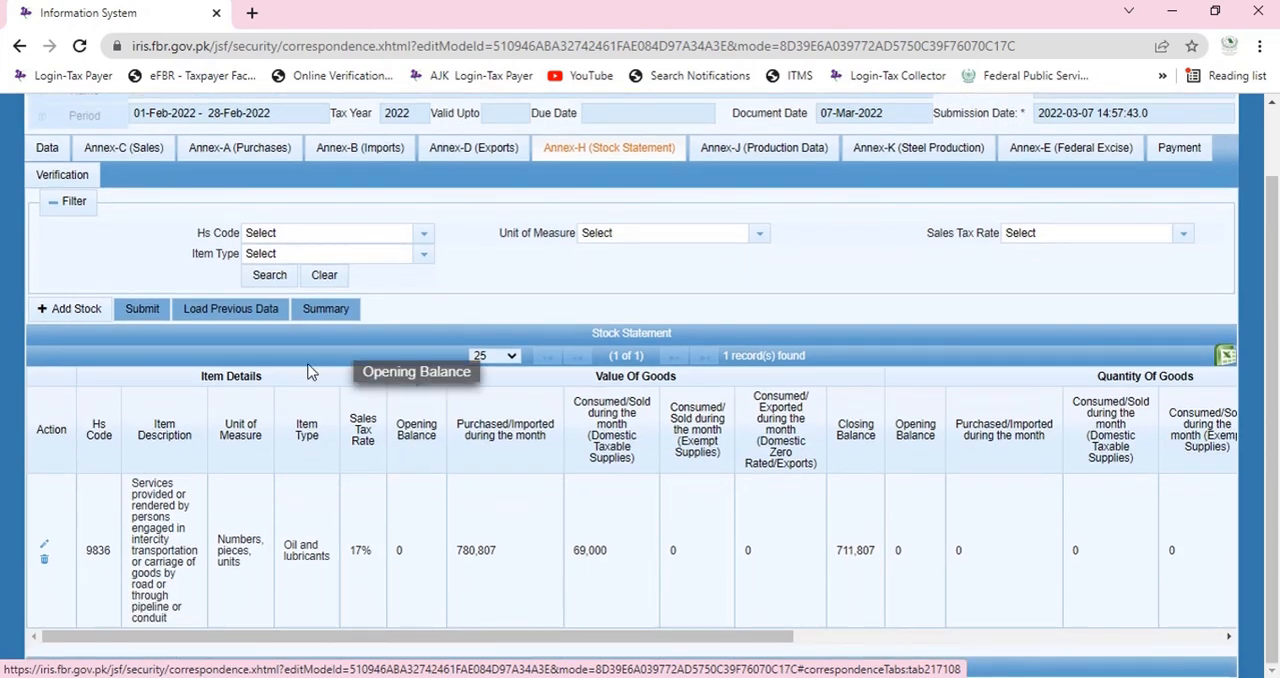
pyautogui.click(84, 316)
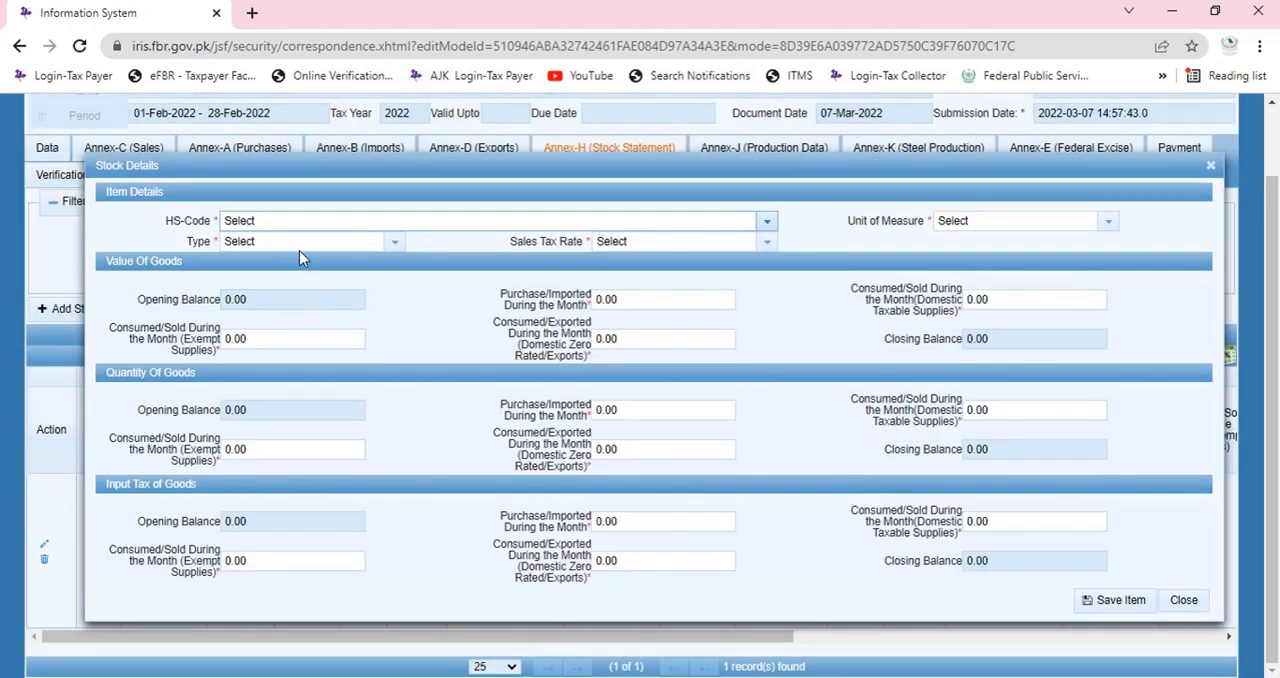
pyautogui.click(1183, 602)
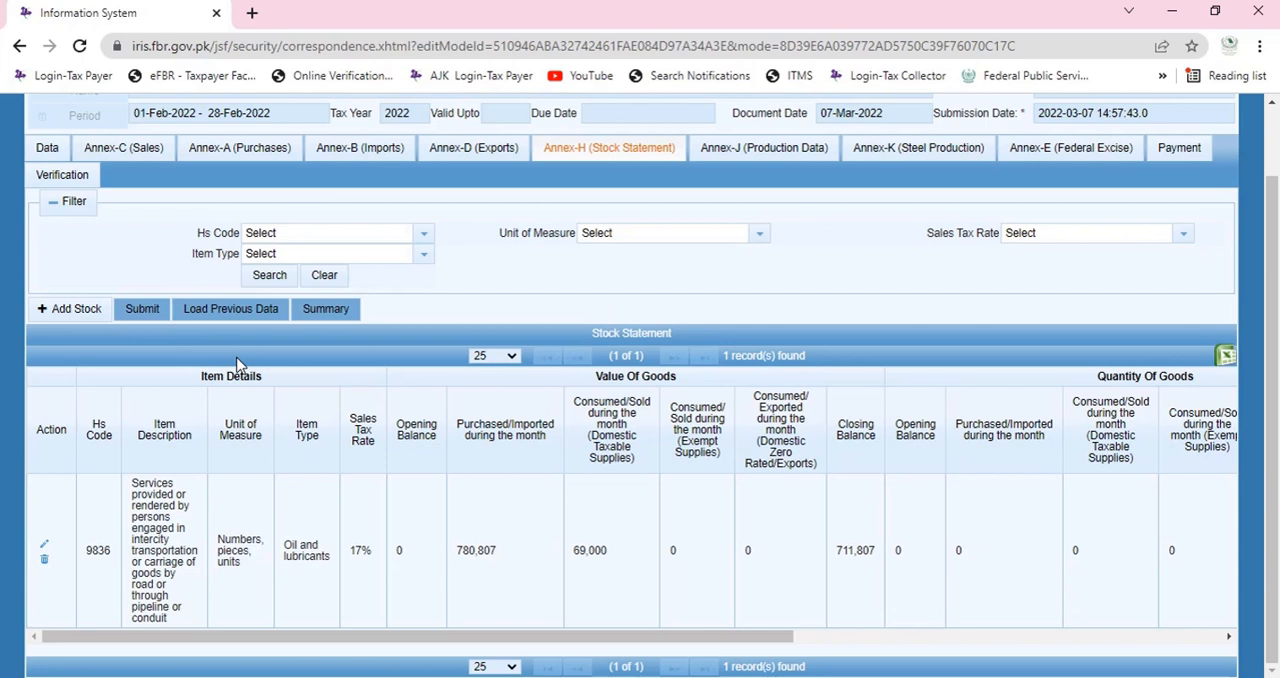
pyautogui.click(240, 311)
pyautogui.moveTo(708, 636); pyautogui.dragTo(735, 638)
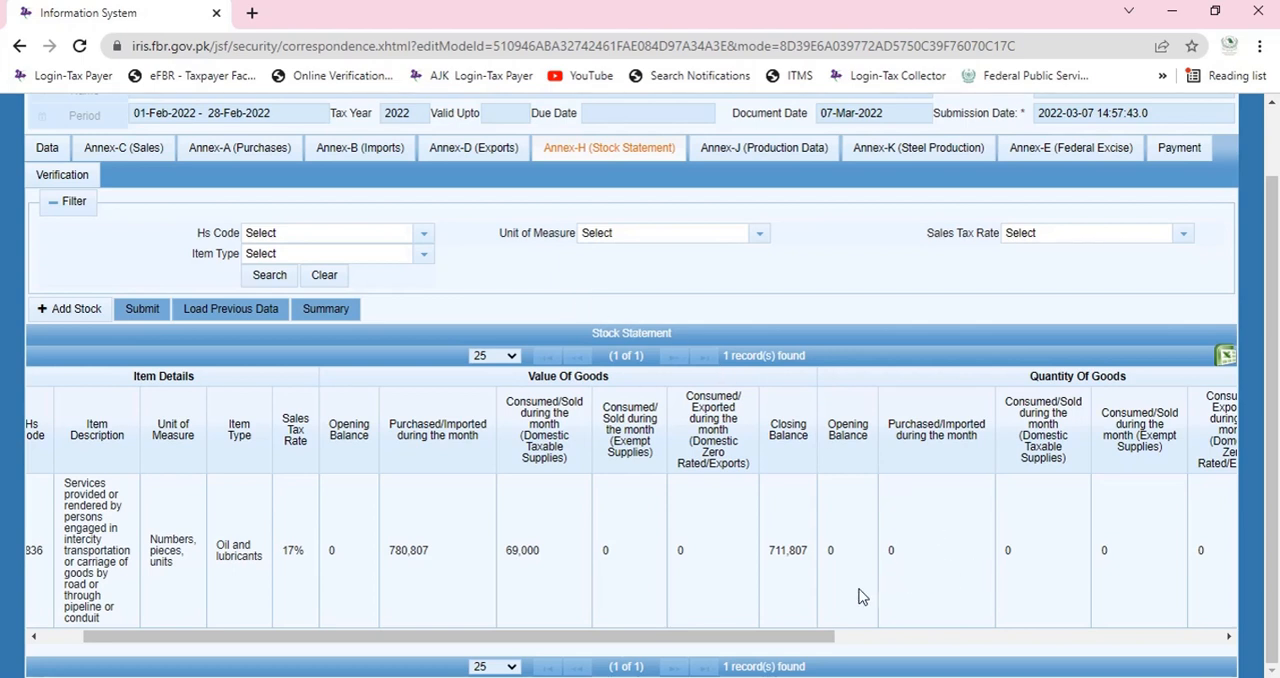
pyautogui.moveTo(779, 634); pyautogui.dragTo(673, 627)
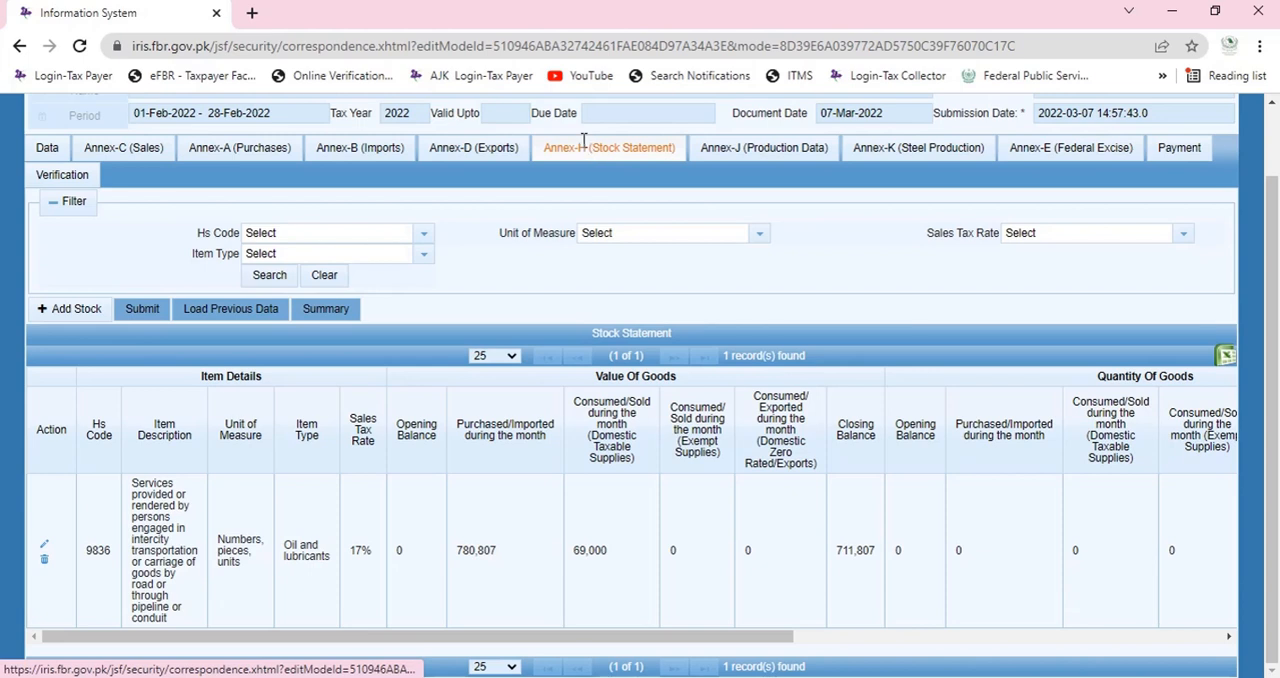
# Check the opening balance, consumed/sold and closing balance of domestic purchases in Annex-F's value section.
pyautogui.click(44, 148)
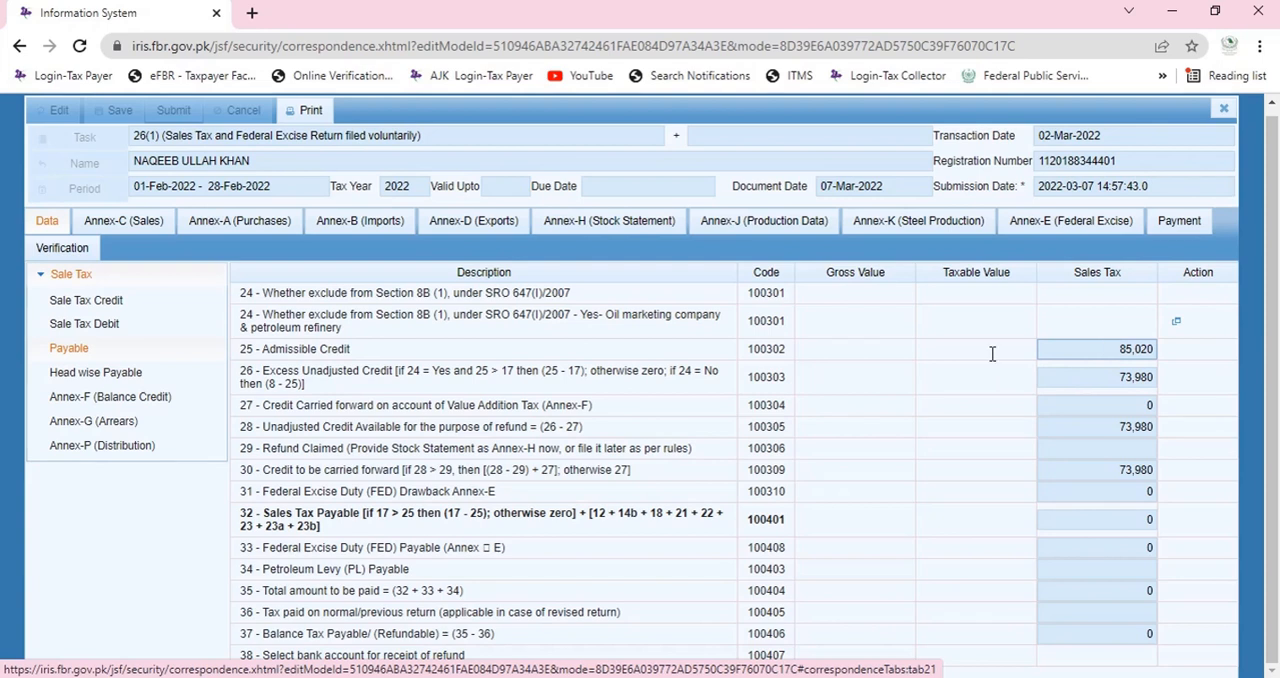
pyautogui.click(101, 398)
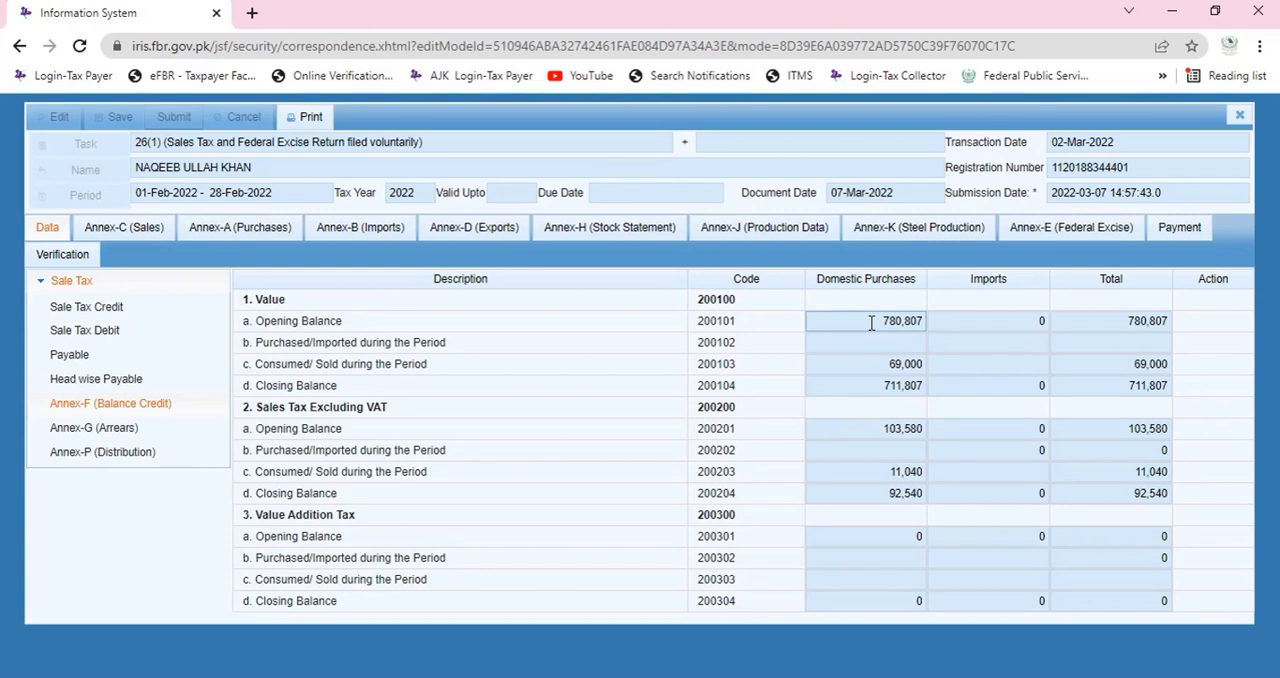
pyautogui.click(880, 392)
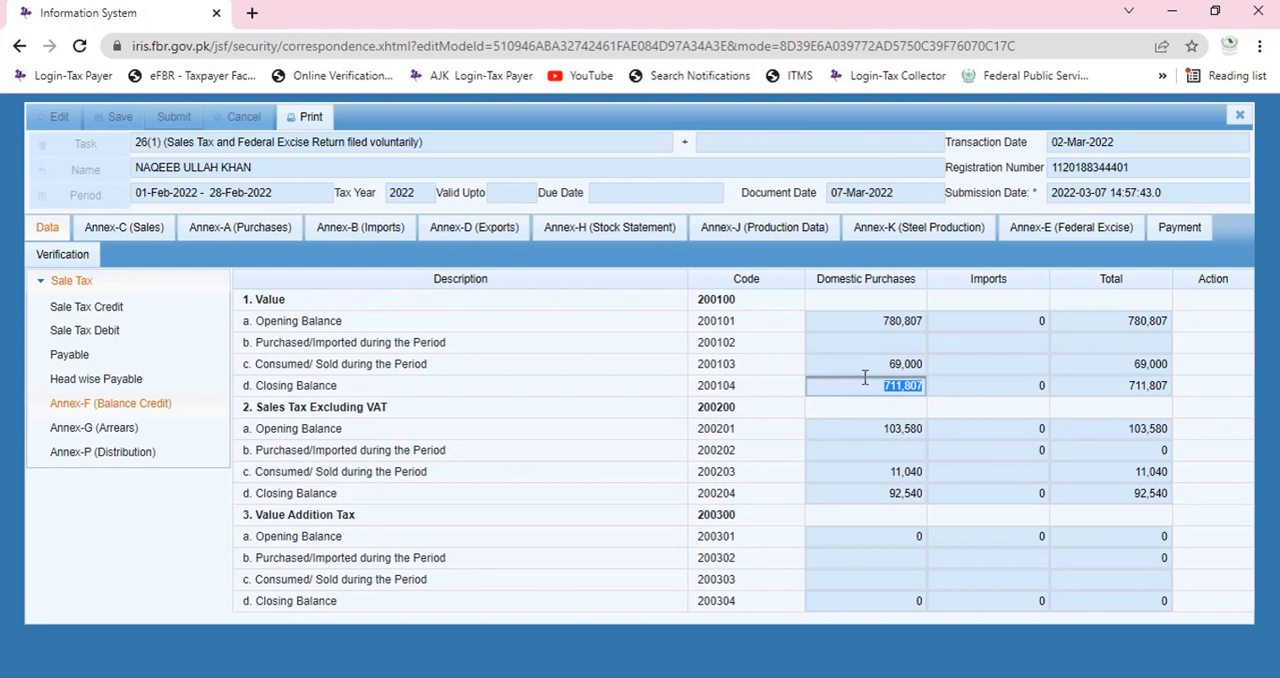
pyautogui.click(884, 321)
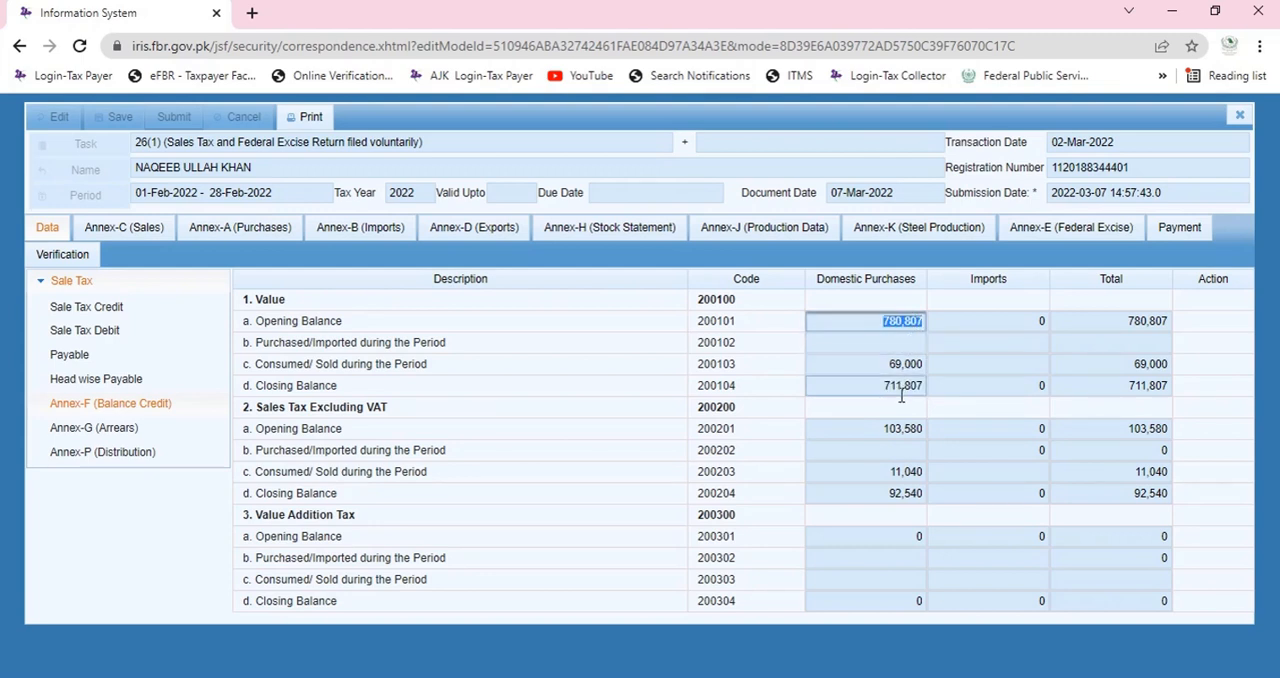
pyautogui.click(886, 325)
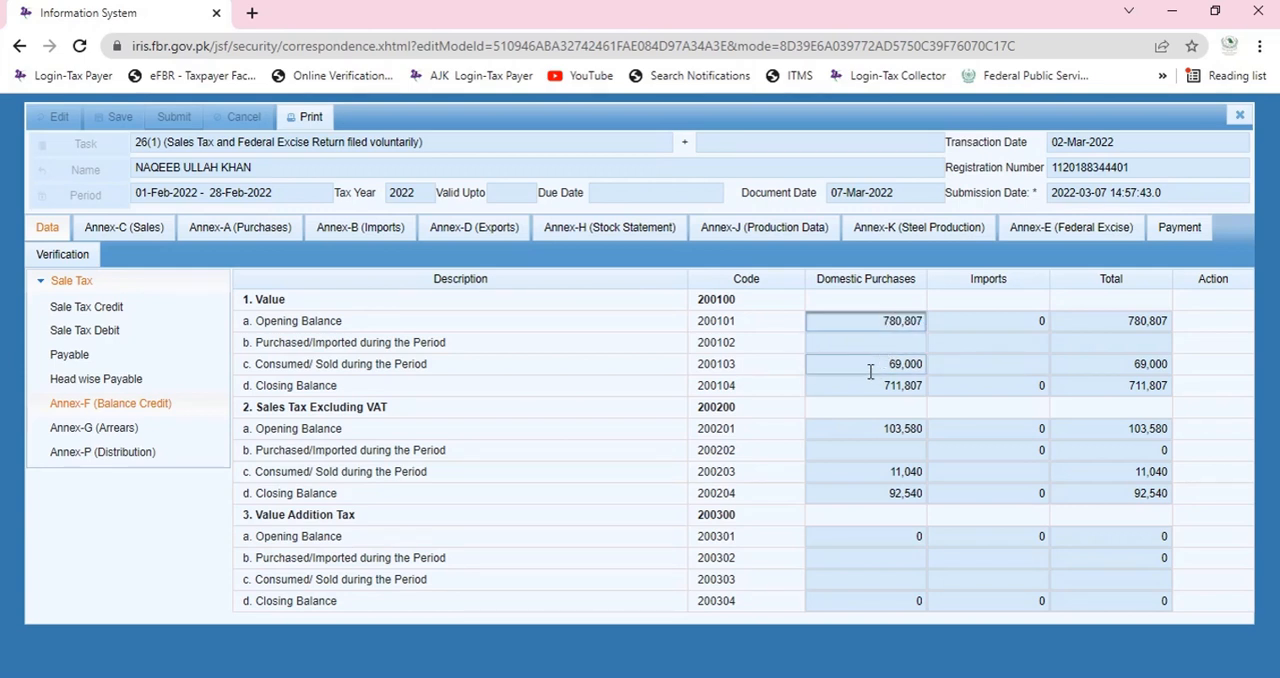
pyautogui.click(878, 366)
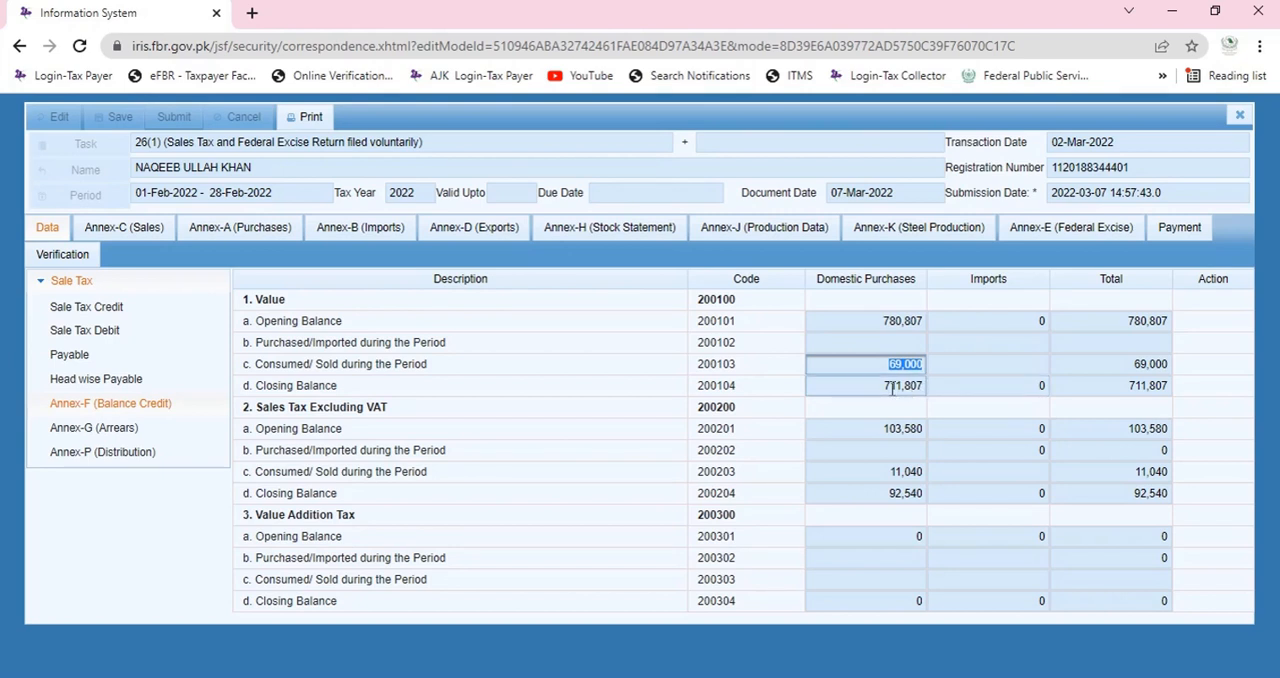